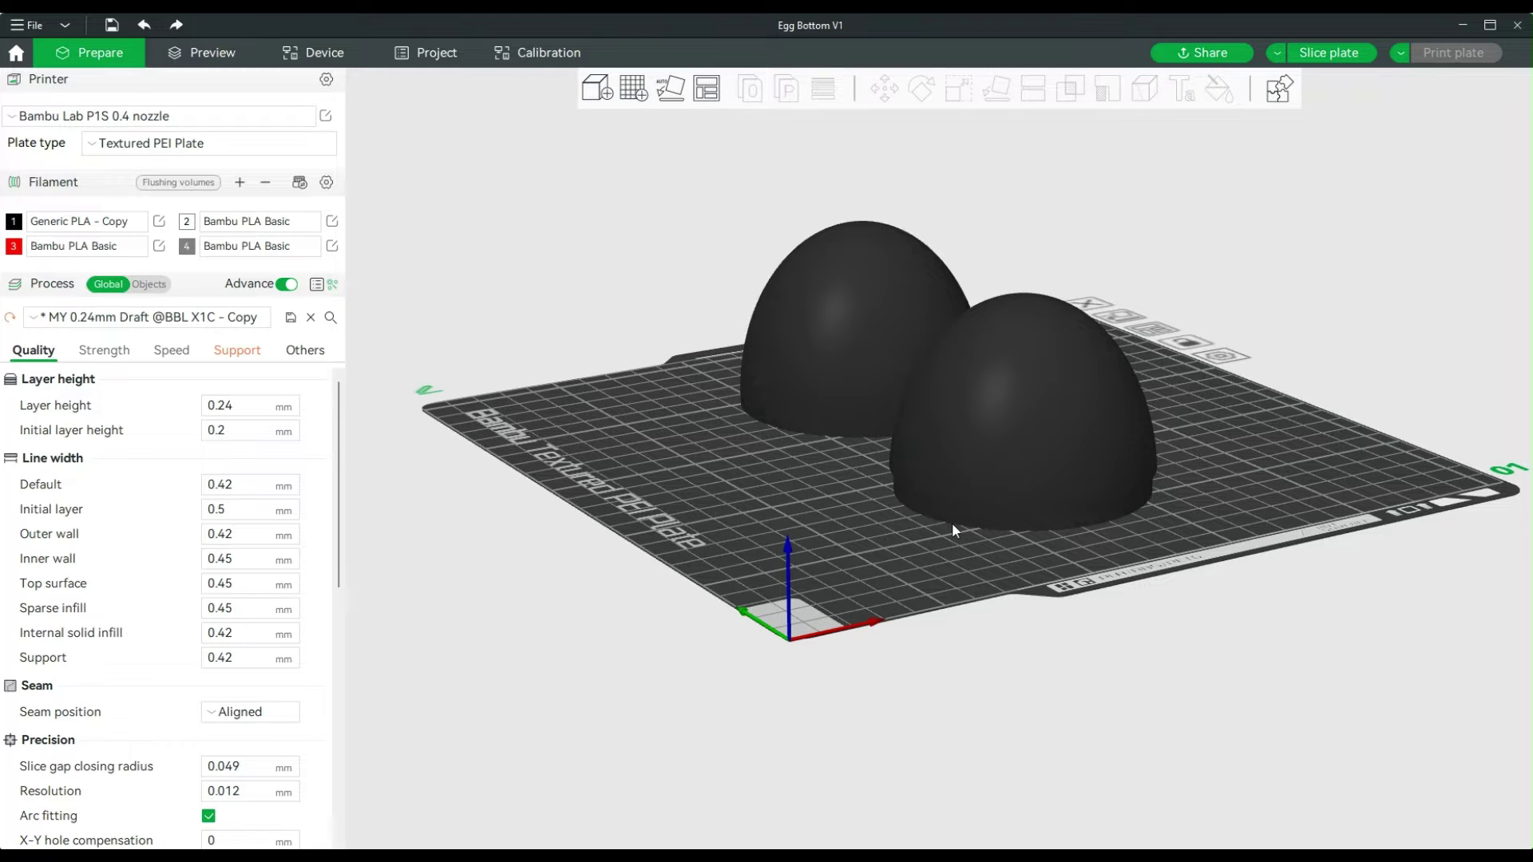
- Slice the plate holding both egg halves and dismiss the slicing tips message
left_click_drag(950, 533, 936, 587)
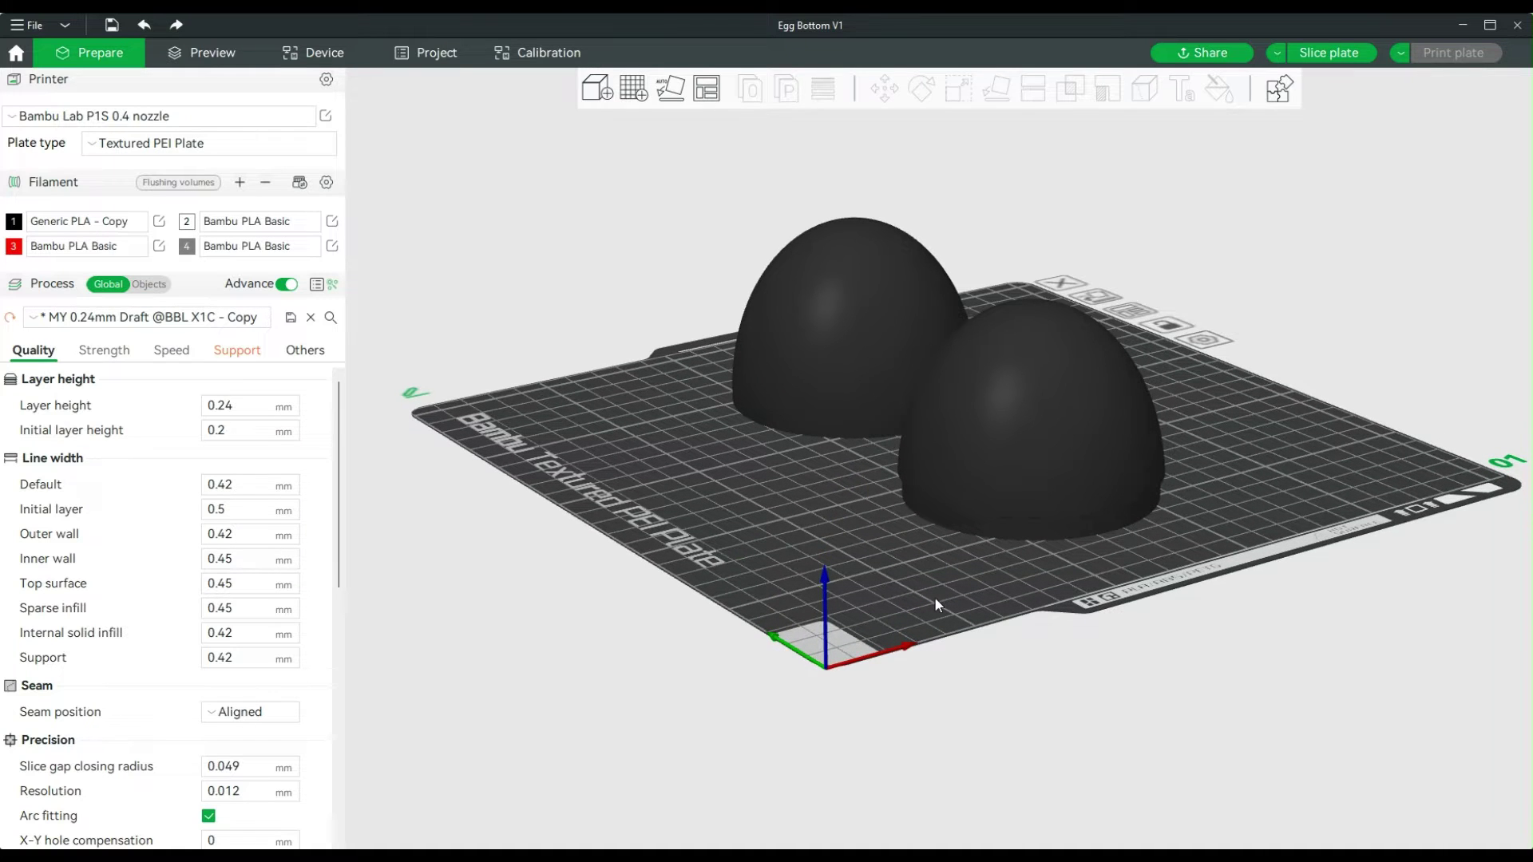
left_click(1328, 49)
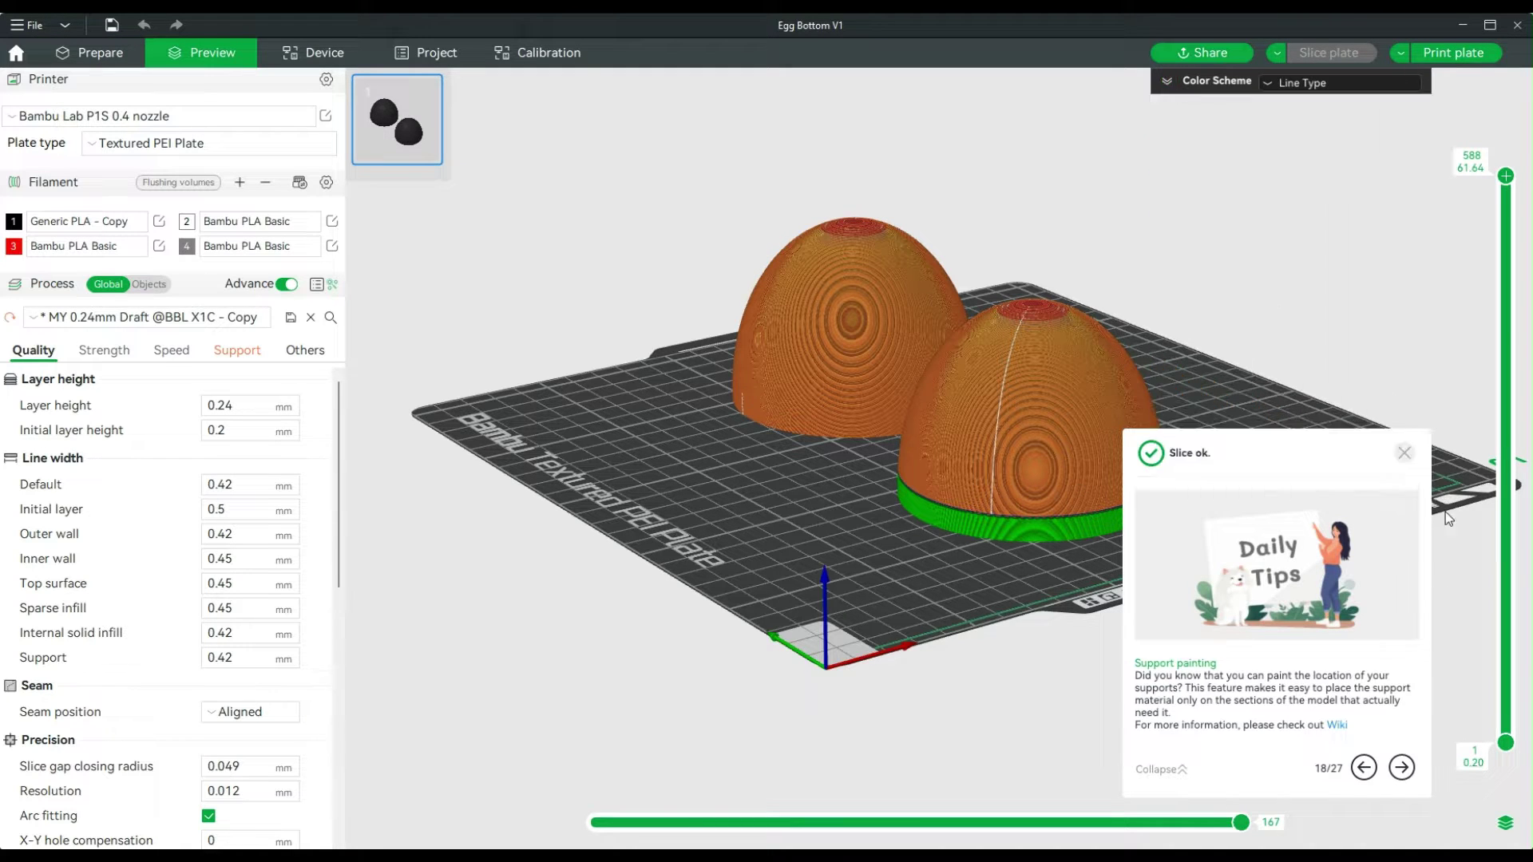
left_click(1404, 454)
- Inspect the 588-layer preview inside the eggs and check the time and filament estimates
mouse_move(998, 539)
left_mouse_down()
mouse_move(1044, 591)
mouse_move(1048, 625)
mouse_move(984, 540)
left_mouse_up()
key("Down")
key("Down")
key("Down")
key("Down")
key("Down")
key("Down")
key("Down")
key("Down")
key("Down")
key("Down")
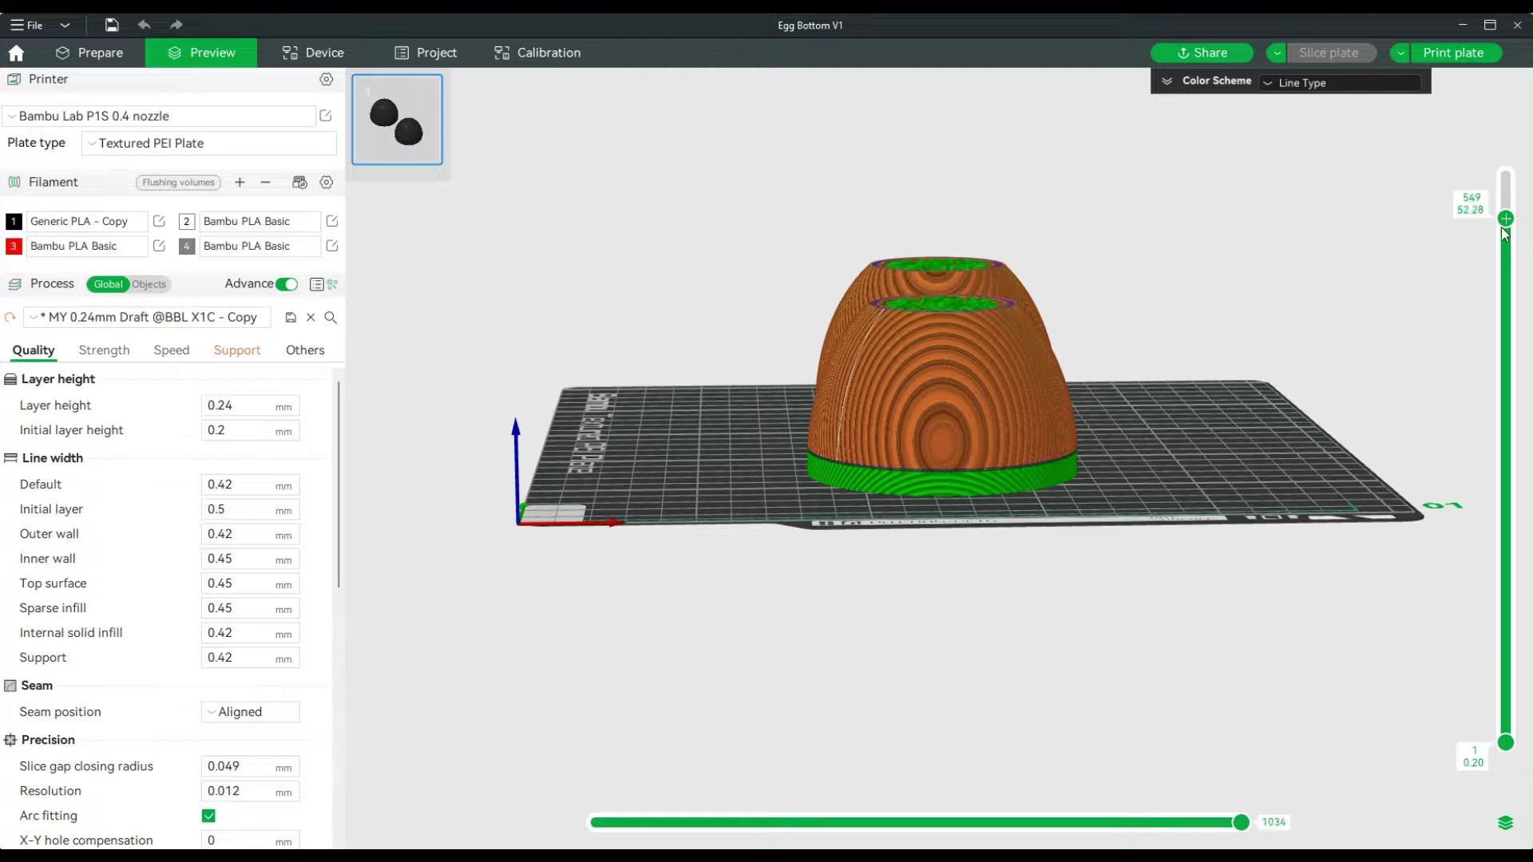
left_click_drag(1209, 461, 1220, 491)
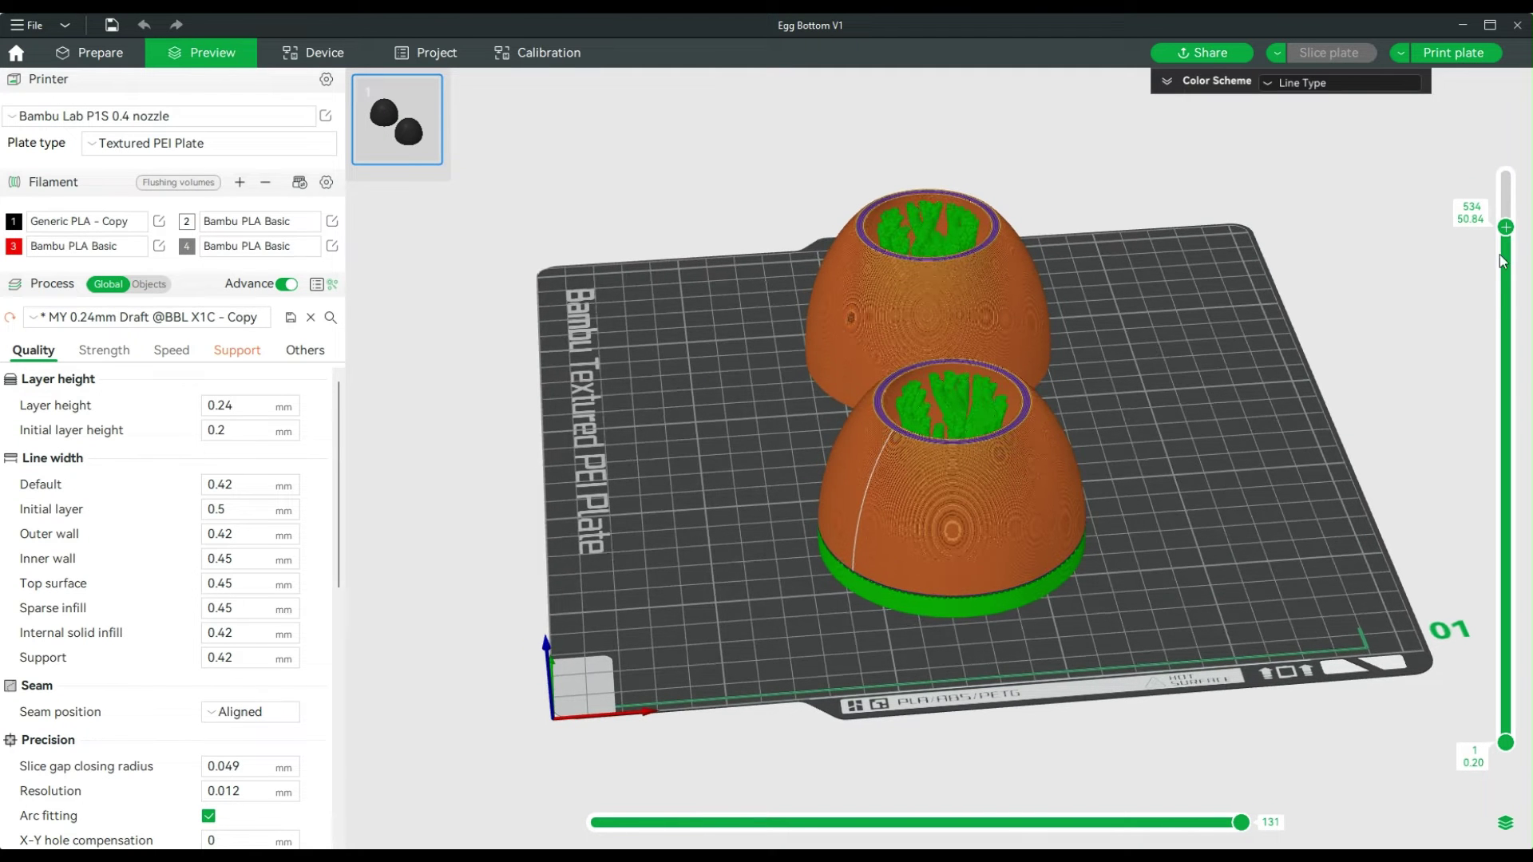
scroll(1494, 359, "down", 10)
left_click_drag(1494, 359, 1492, 170)
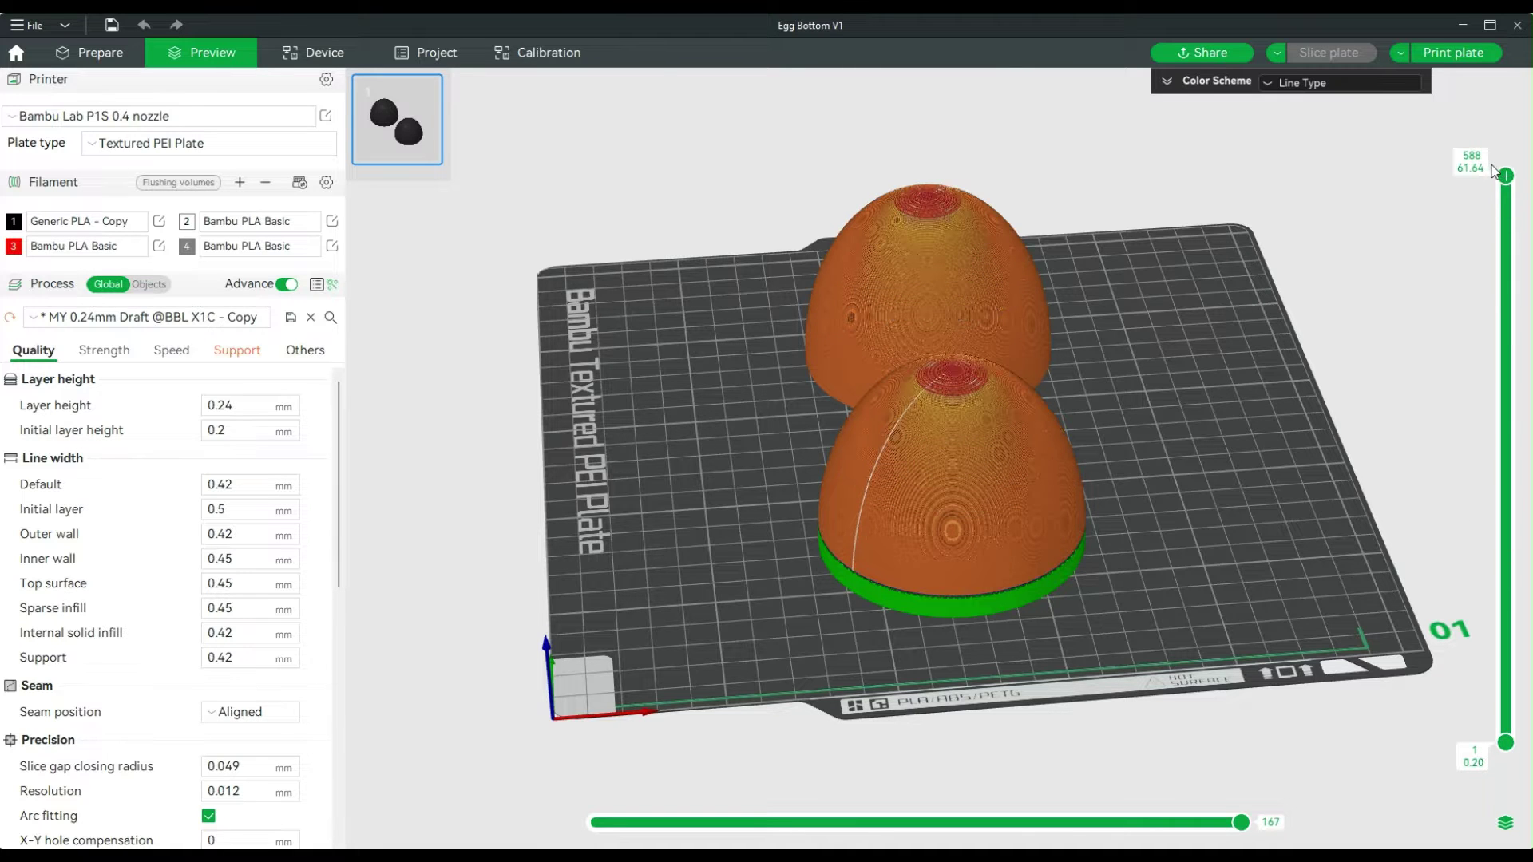
left_click(1168, 80)
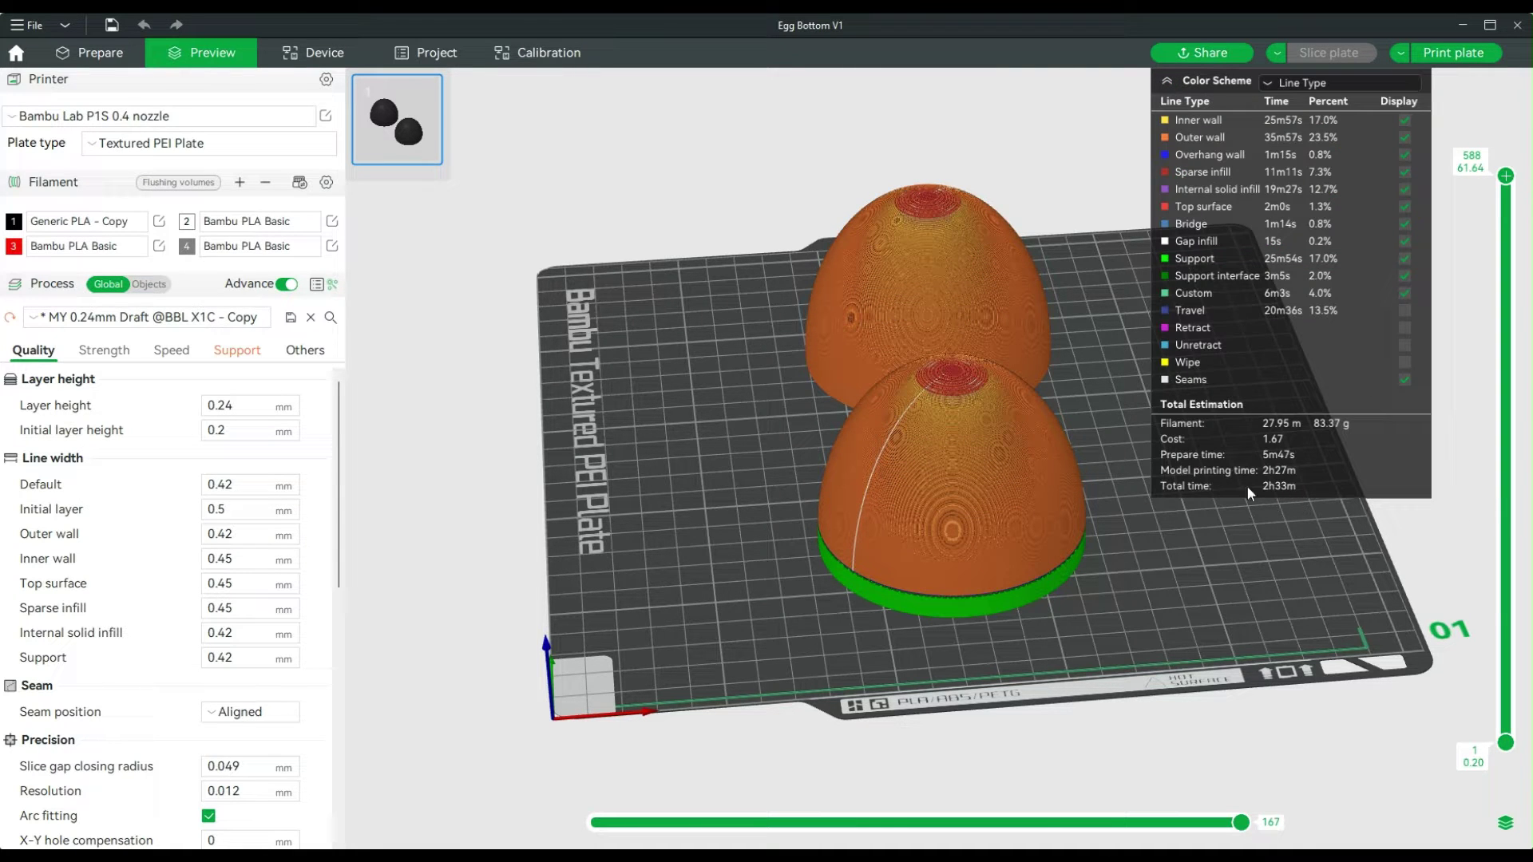
left_click(1169, 81)
key("0")
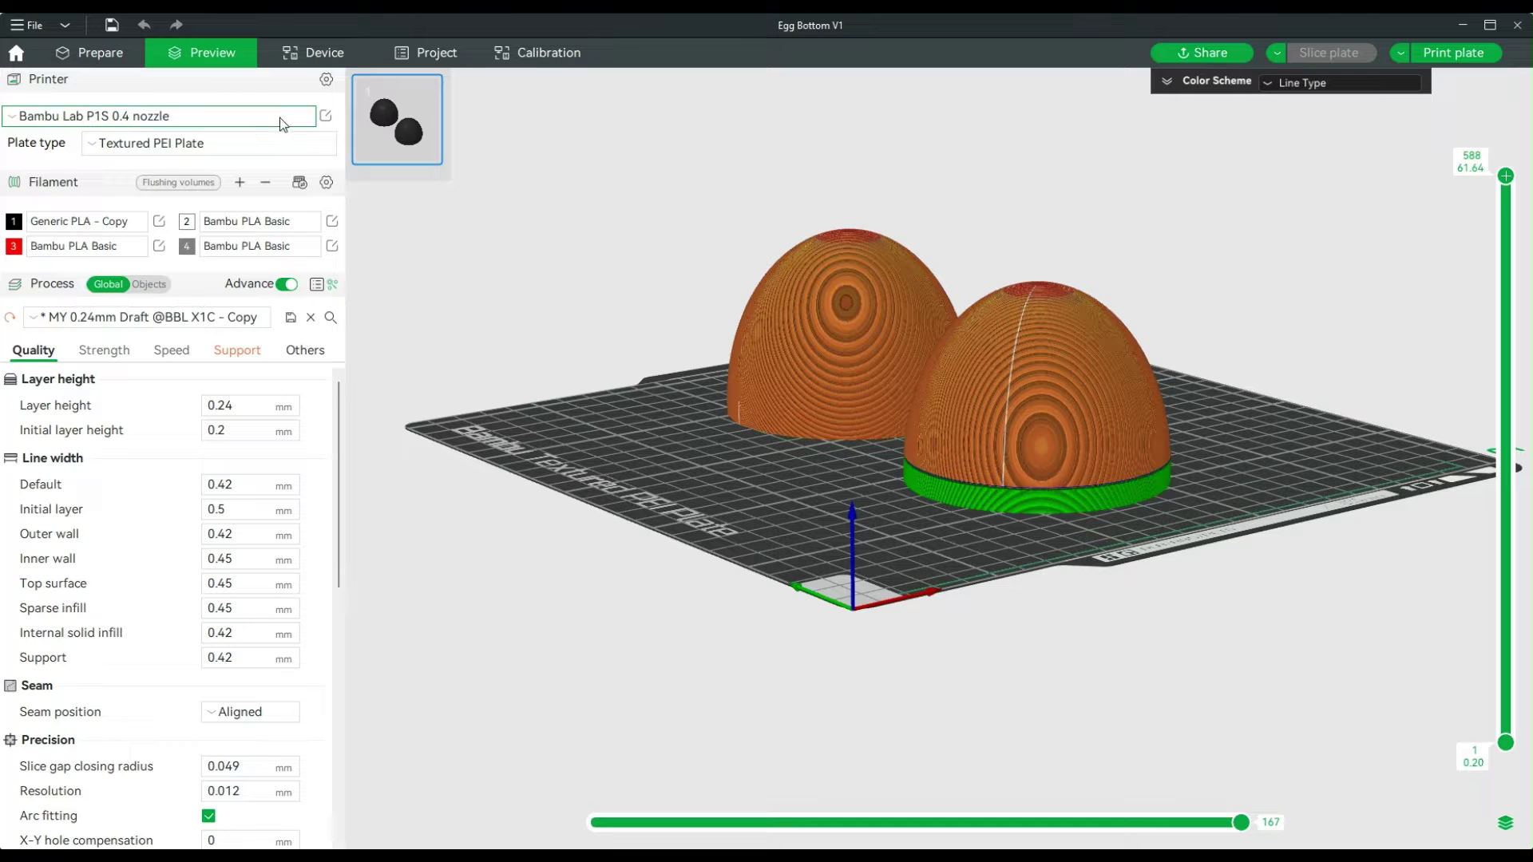
- Back in Prepare, choose Contour fuzzy skin under Others > Special mode, keeping 0.8 mm and 0.3 mm
left_click(89, 51)
key("3")
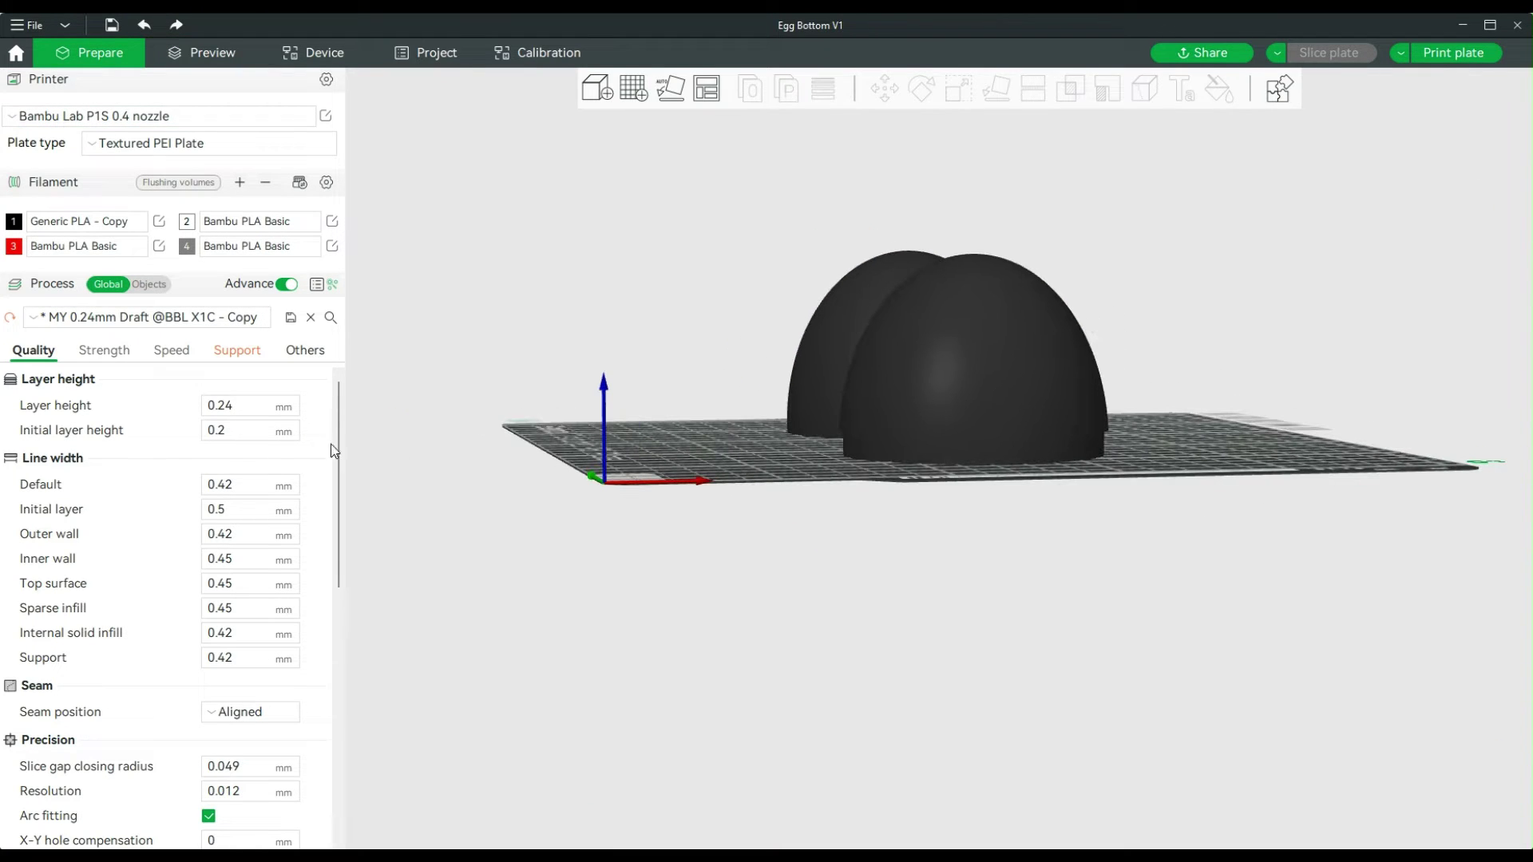
left_click(309, 352)
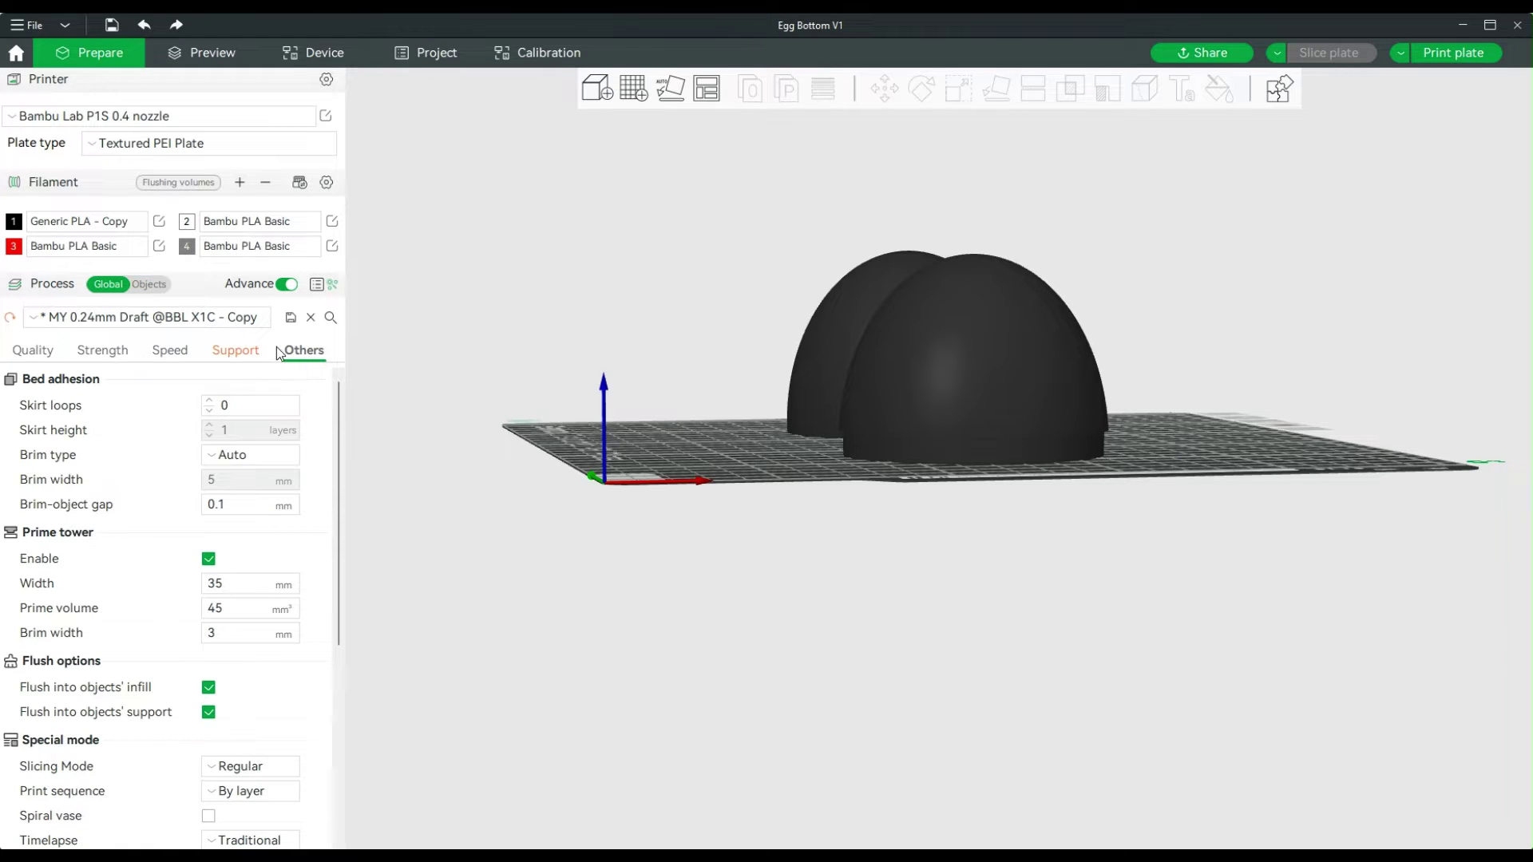
scroll(292, 535, "down", 2)
scroll(276, 558, "down", 6)
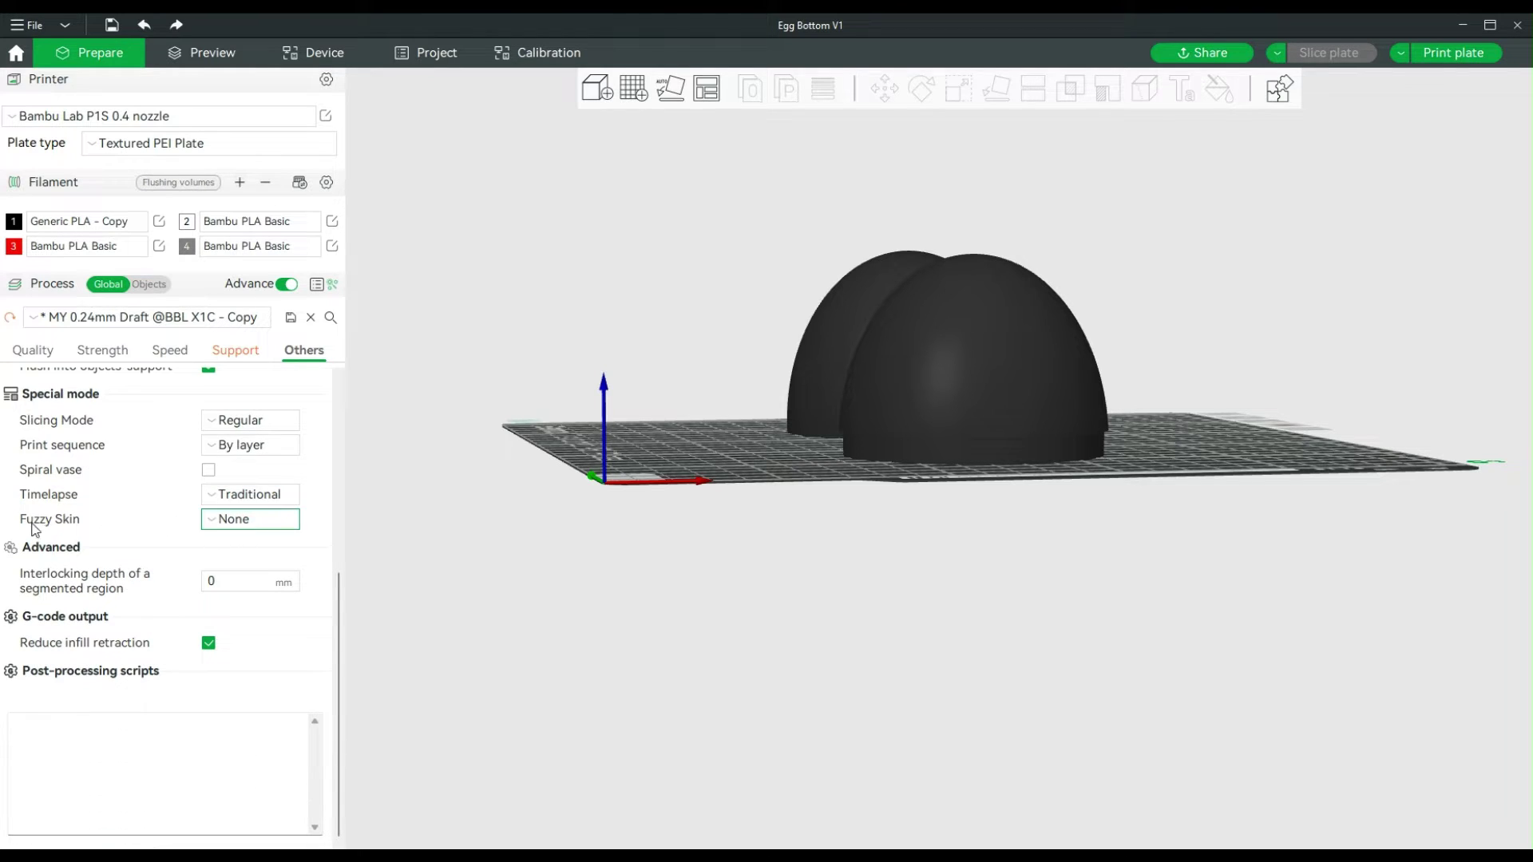
left_click(214, 523)
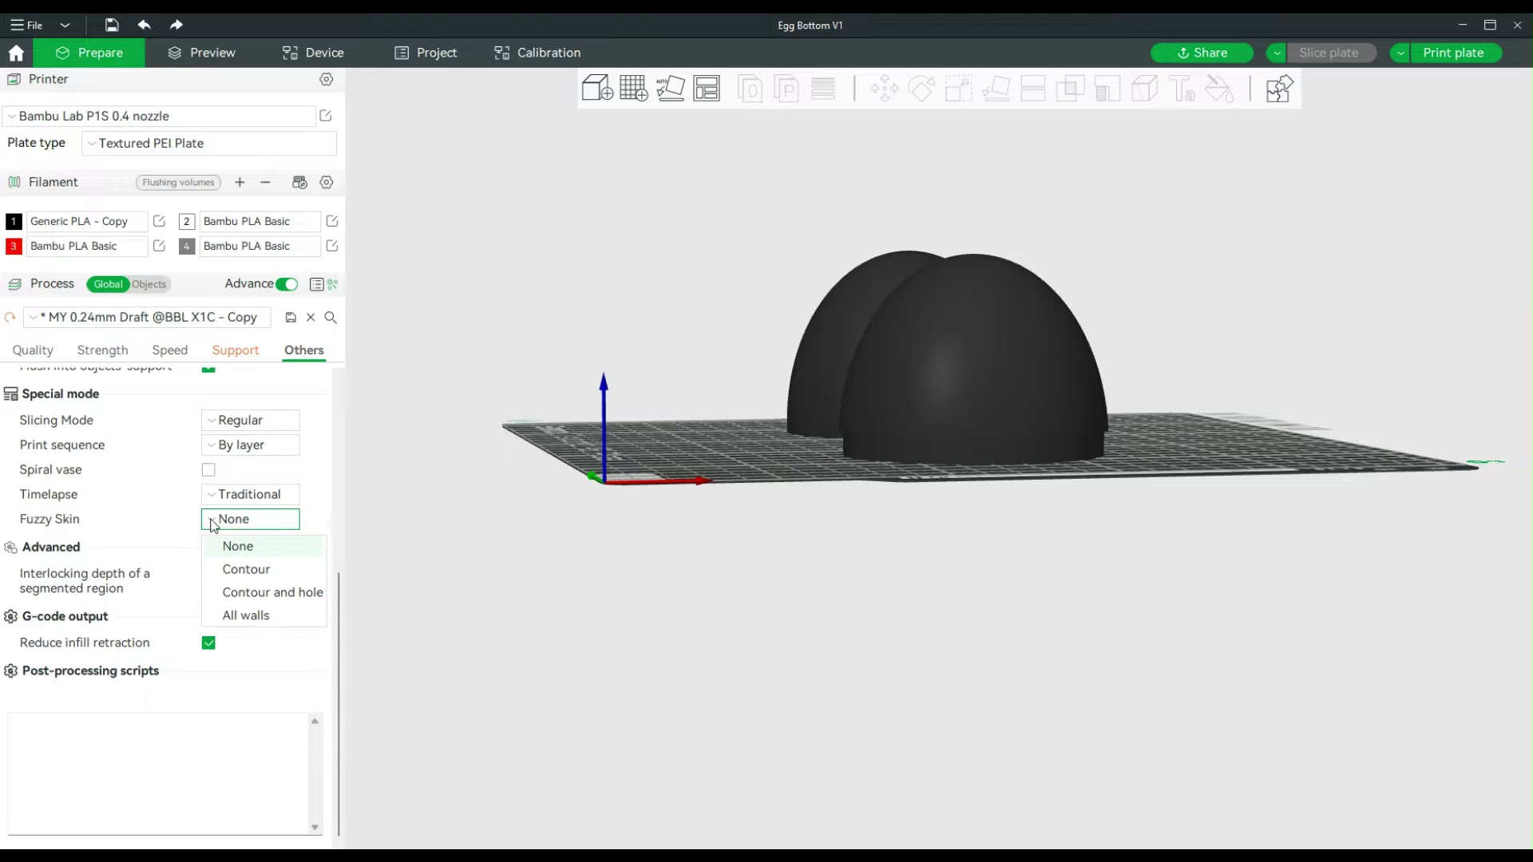
left_click(269, 570)
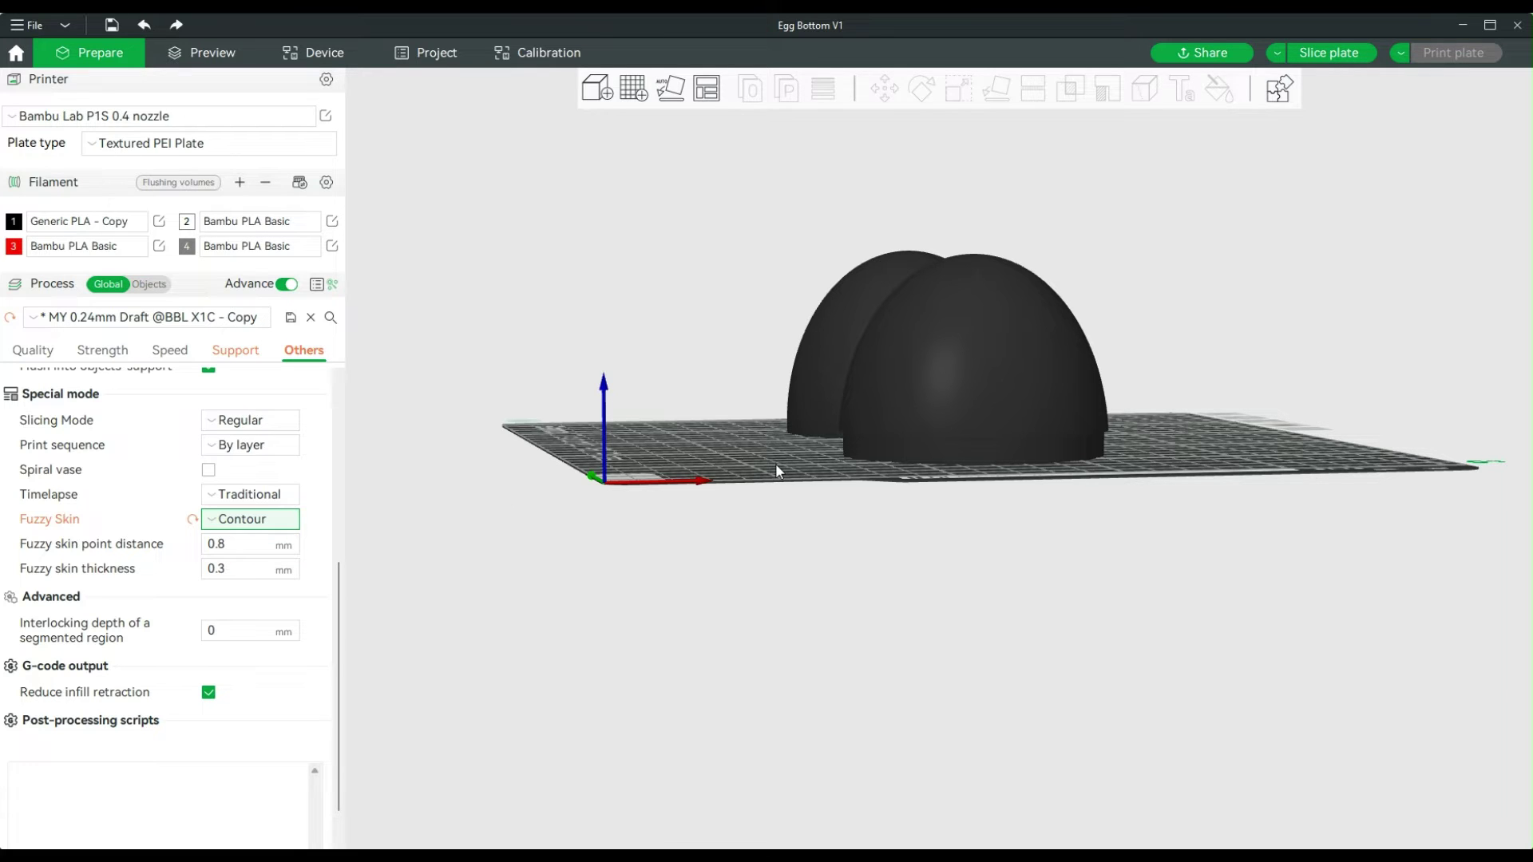
left_click_drag(779, 471, 780, 485)
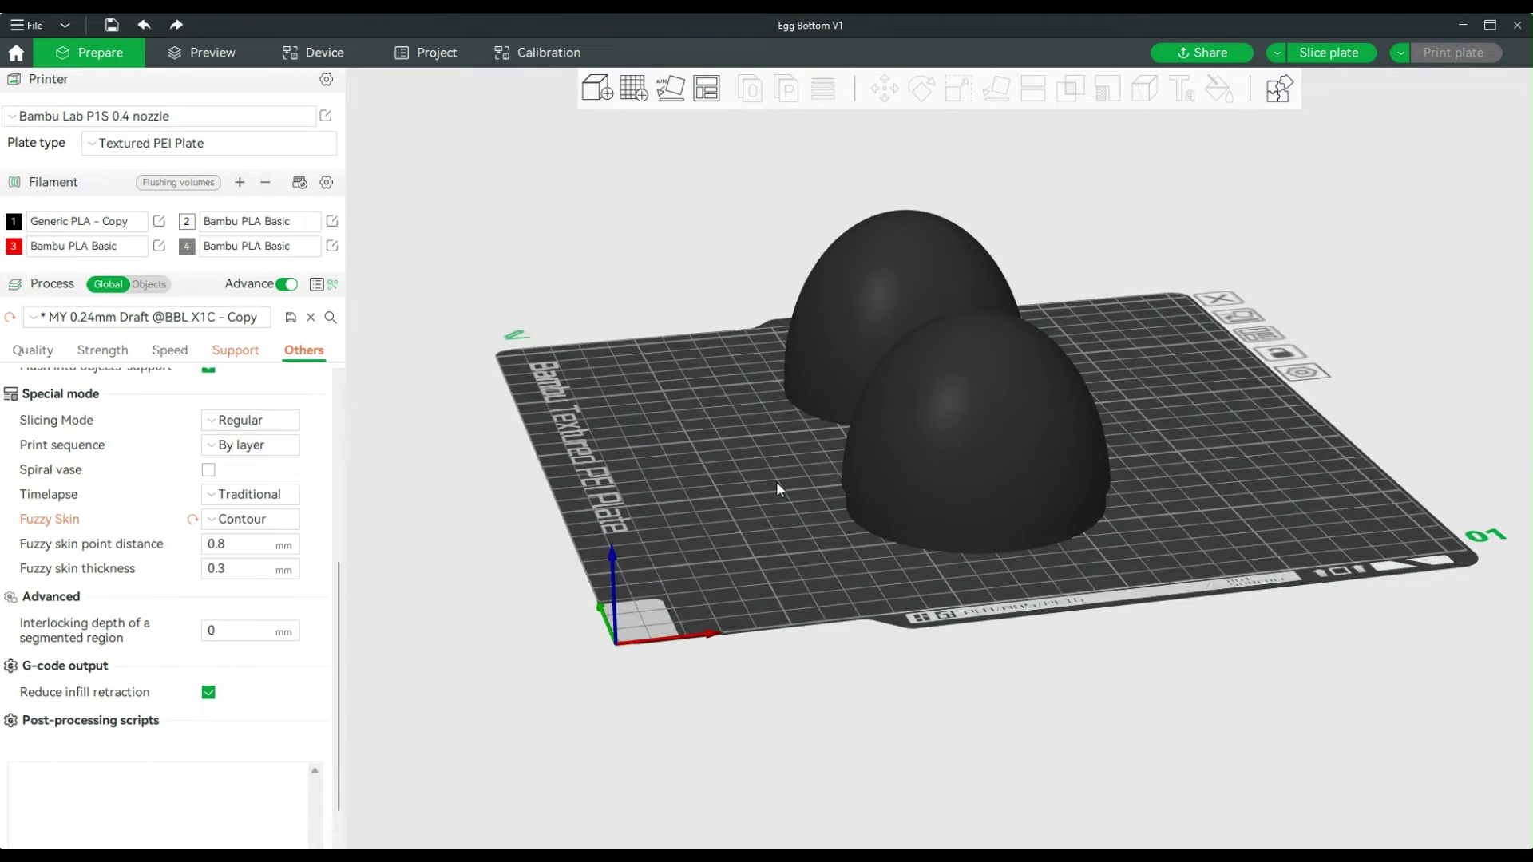
left_click(1342, 55)
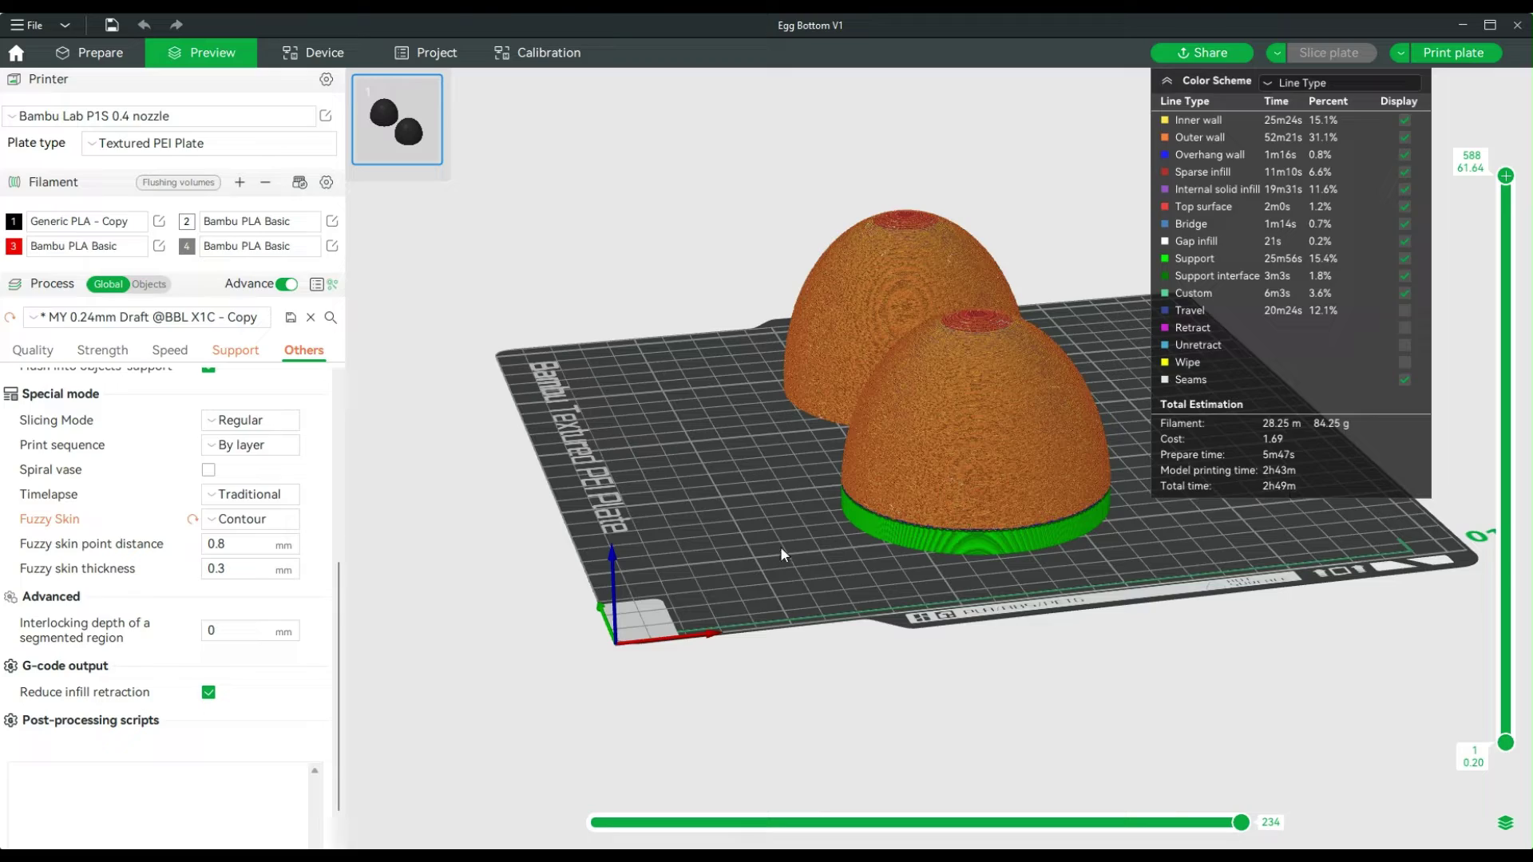
mouse_move(774, 535)
left_mouse_down()
mouse_move(786, 564)
mouse_move(754, 589)
mouse_move(687, 534)
mouse_move(692, 563)
mouse_move(781, 589)
mouse_move(803, 541)
left_mouse_up()
left_click_drag(1506, 176, 1506, 323)
mouse_move(958, 511)
left_mouse_down()
mouse_move(950, 479)
mouse_move(939, 511)
left_mouse_up()
scroll(932, 521, "up", 5)
scroll(933, 520, "up", 4)
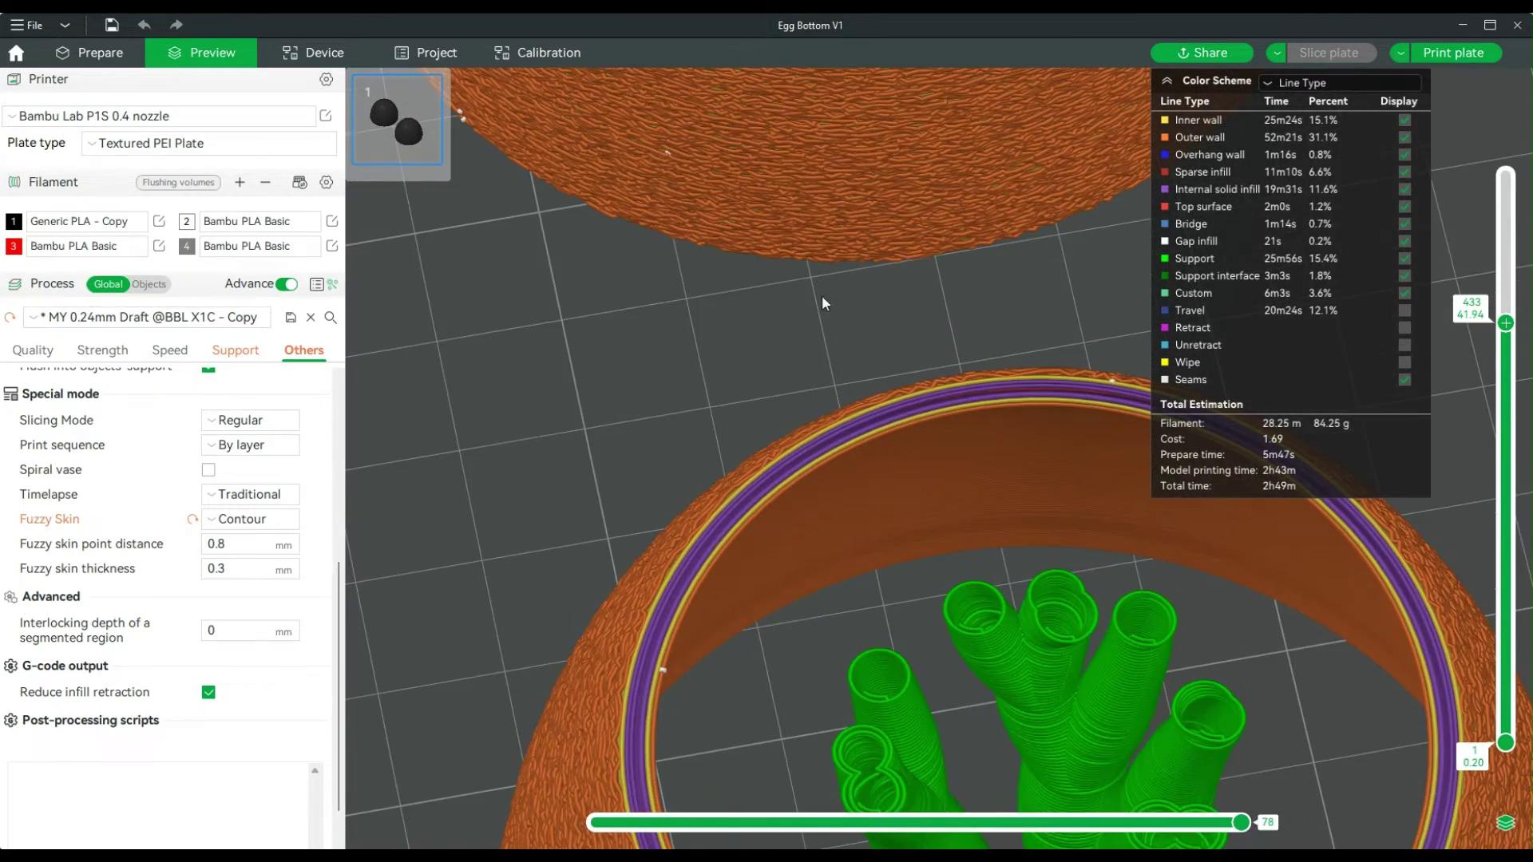
scroll(708, 513, "up", 1)
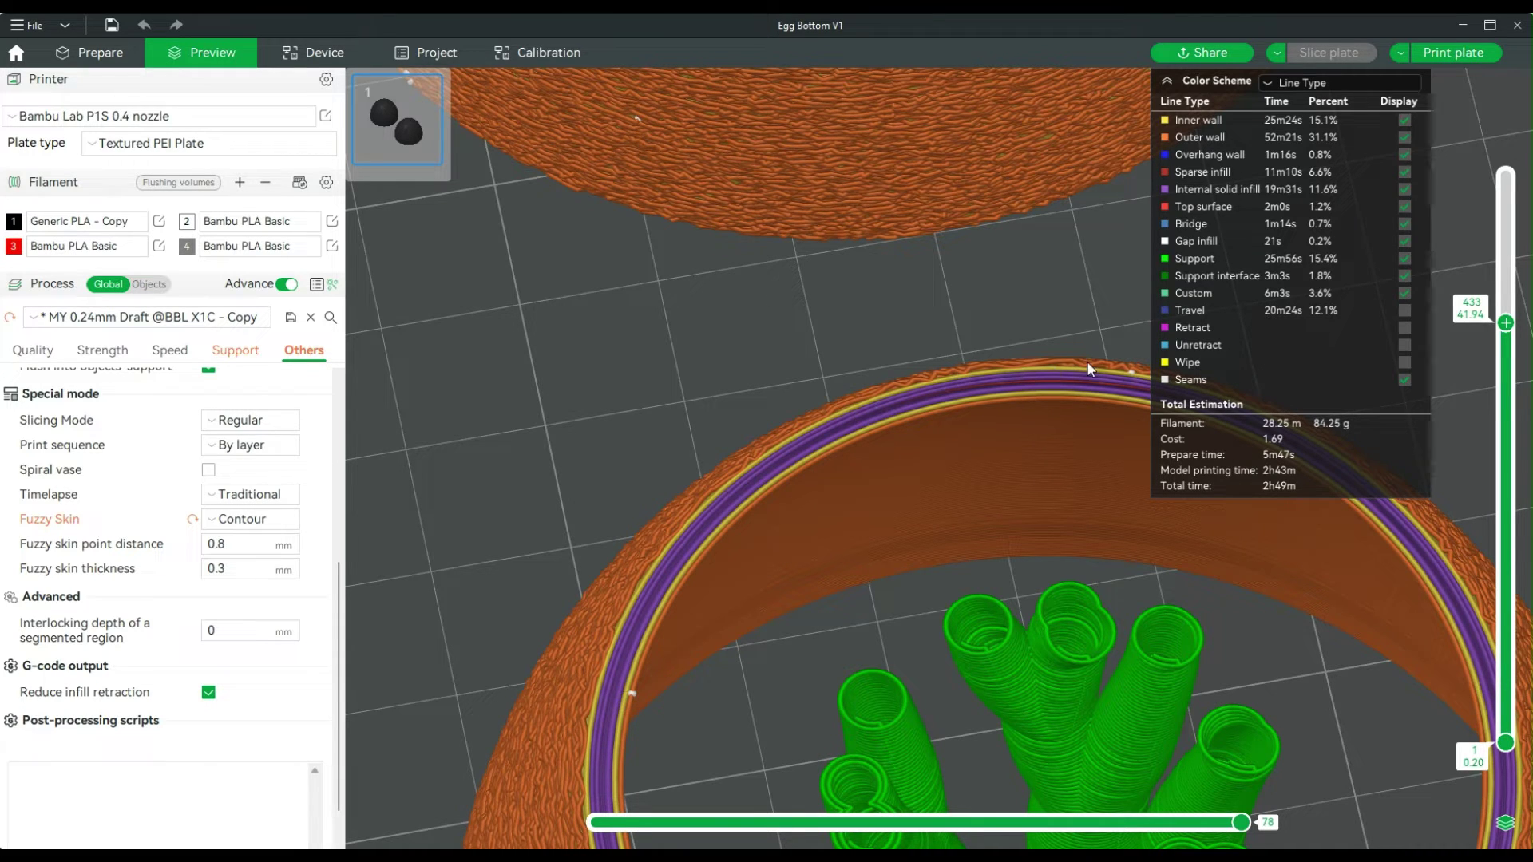
left_click_drag(1086, 361, 885, 388)
scroll(819, 416, "down", 8)
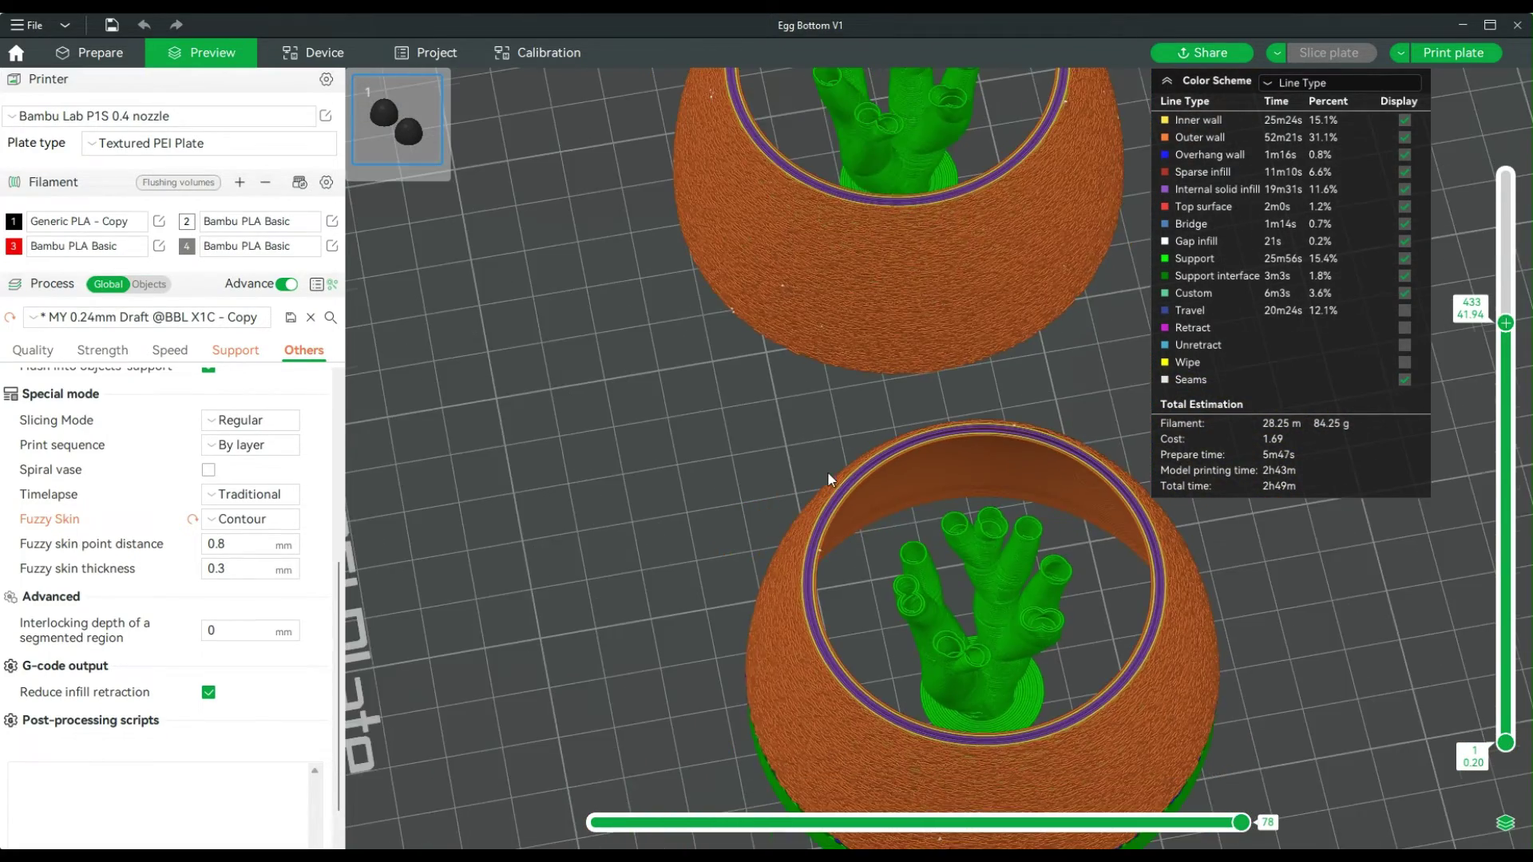
scroll(826, 463, "down", 3)
left_click_drag(827, 471, 649, 581)
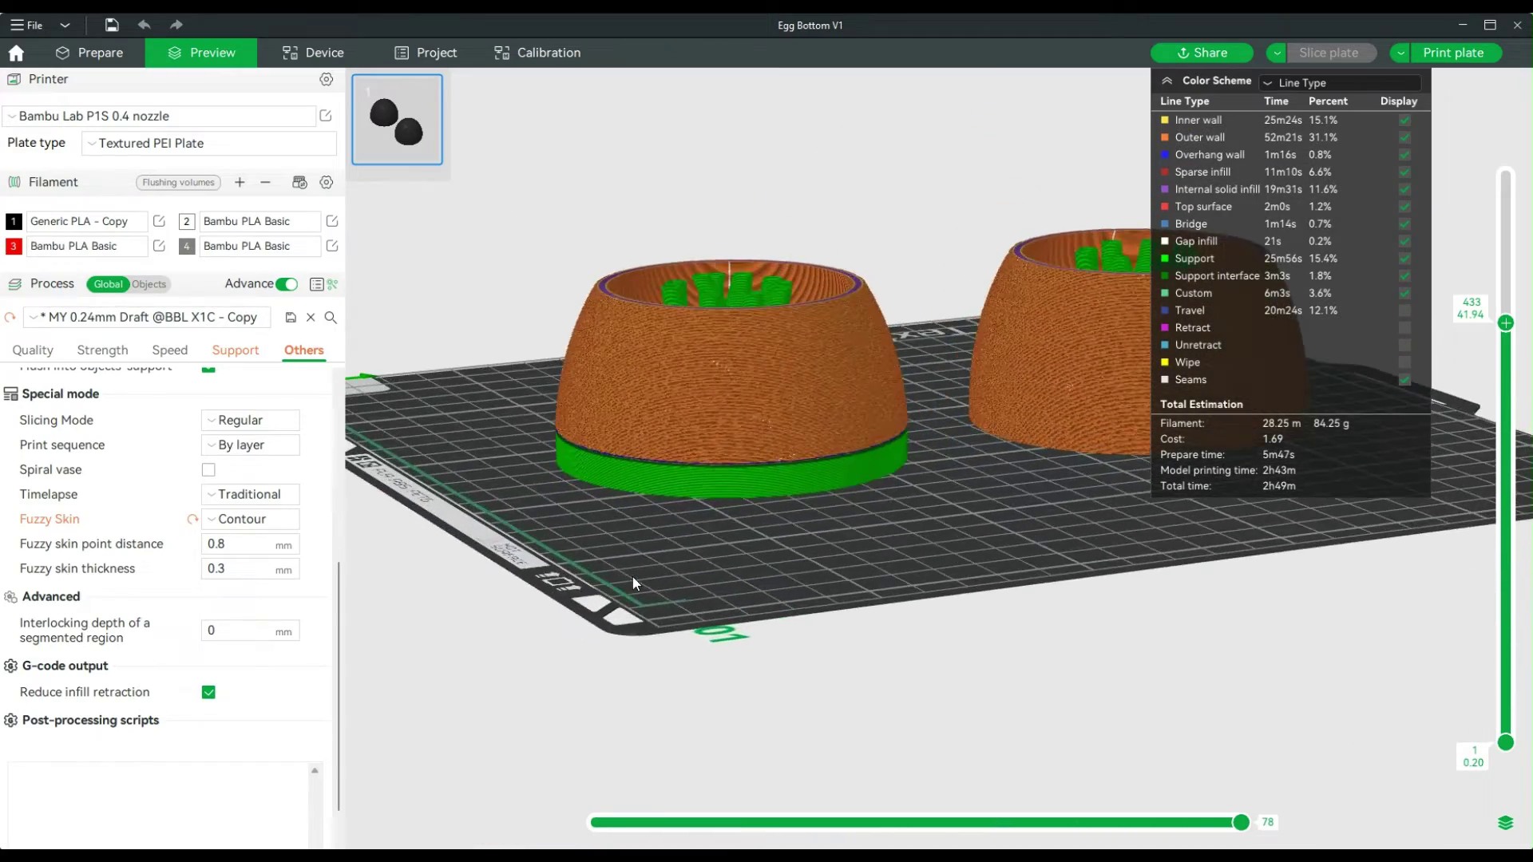
left_click_drag(635, 584, 891, 583)
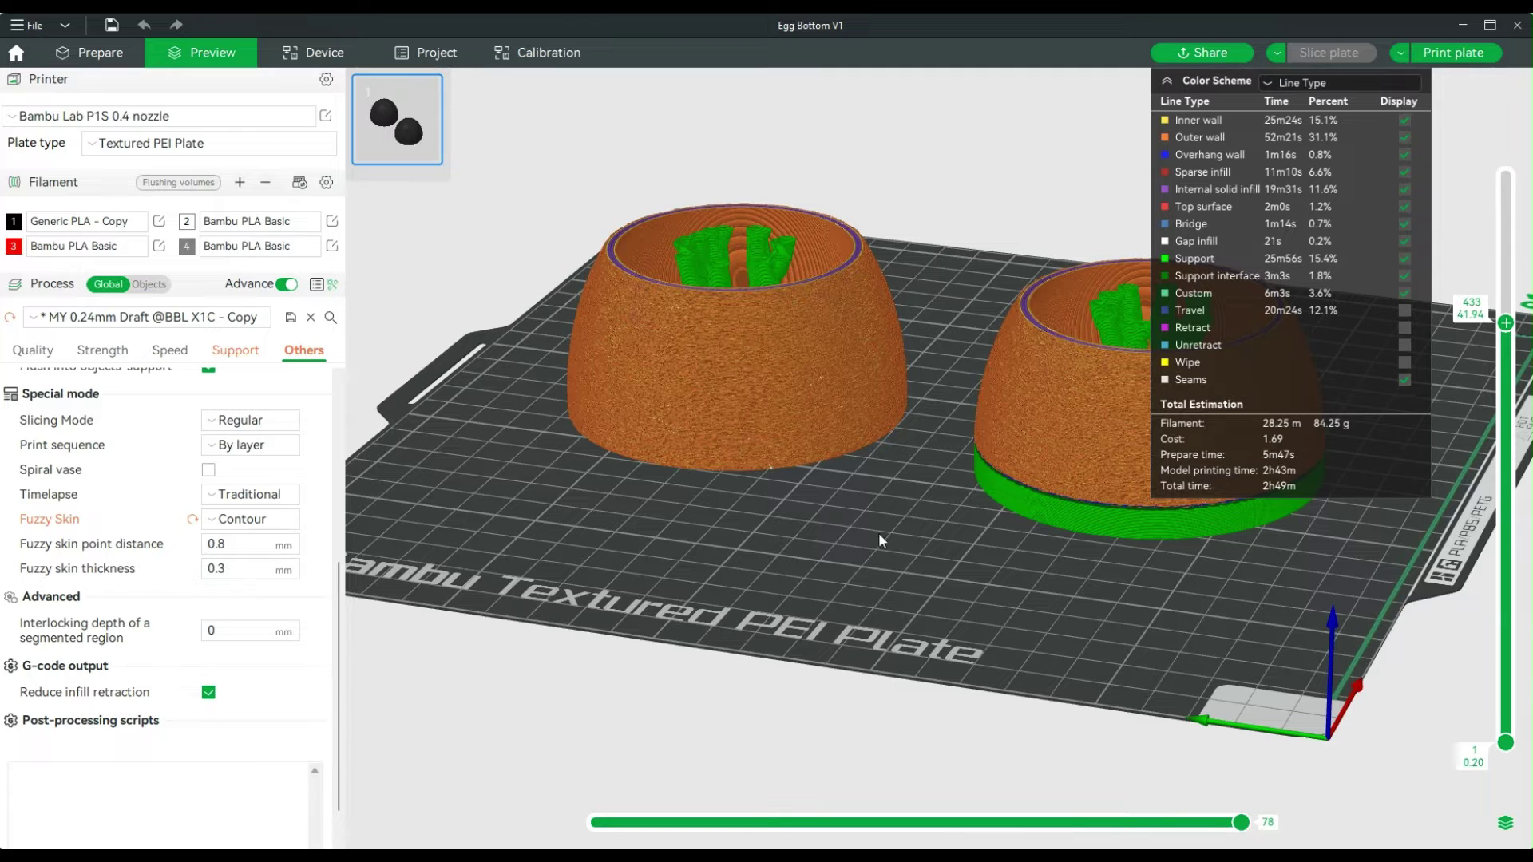
- Change fuzzy skin point distance from 0.8 to 2 mm and thickness from 0.3 to 0.5 mm
left_click(244, 569)
left_click(237, 549)
double_click(230, 547)
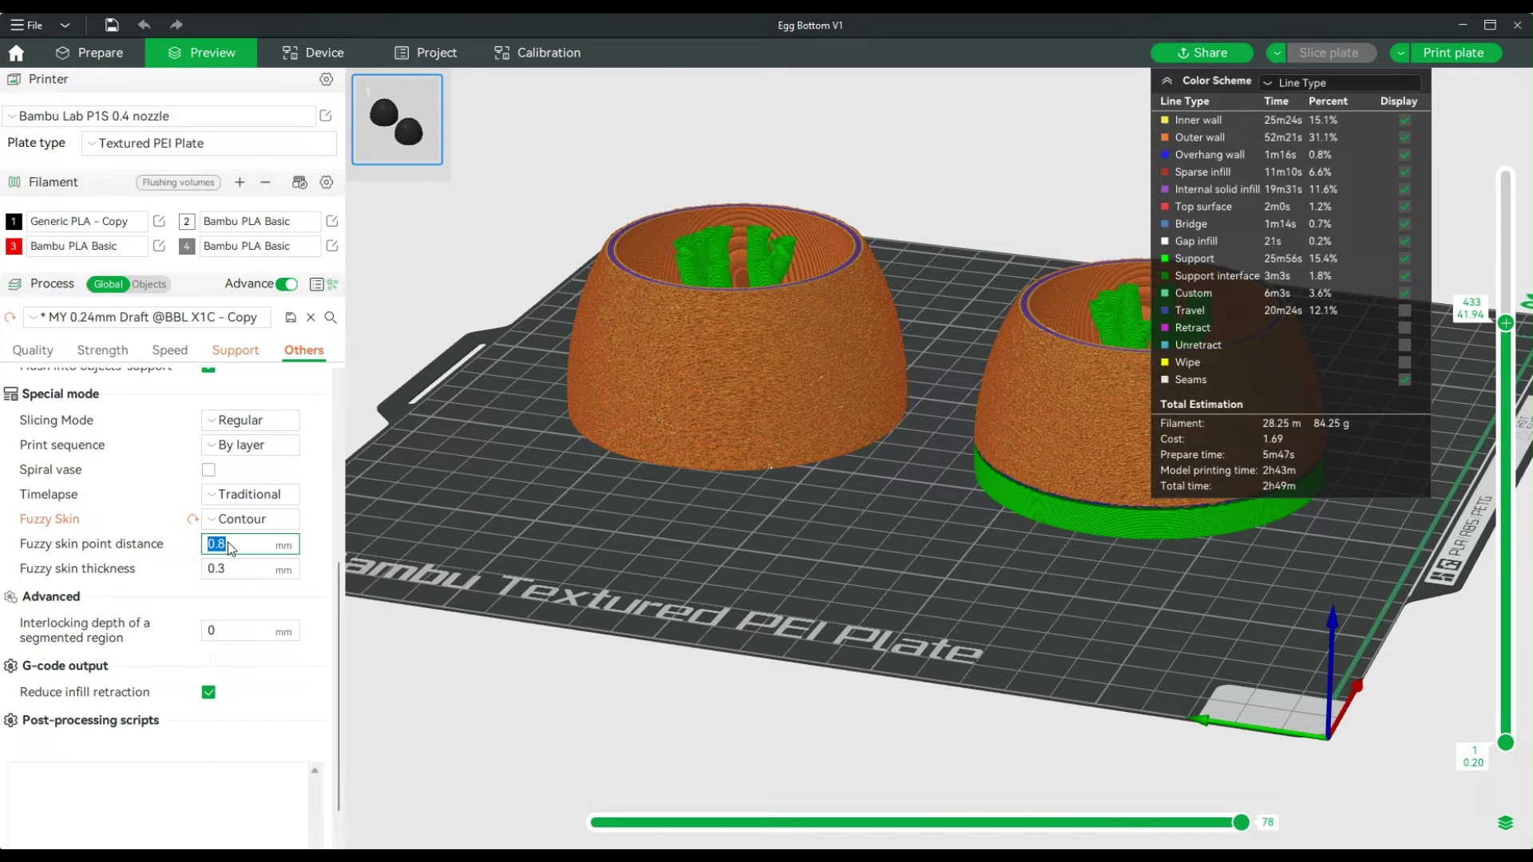
type("2")
double_click(237, 574)
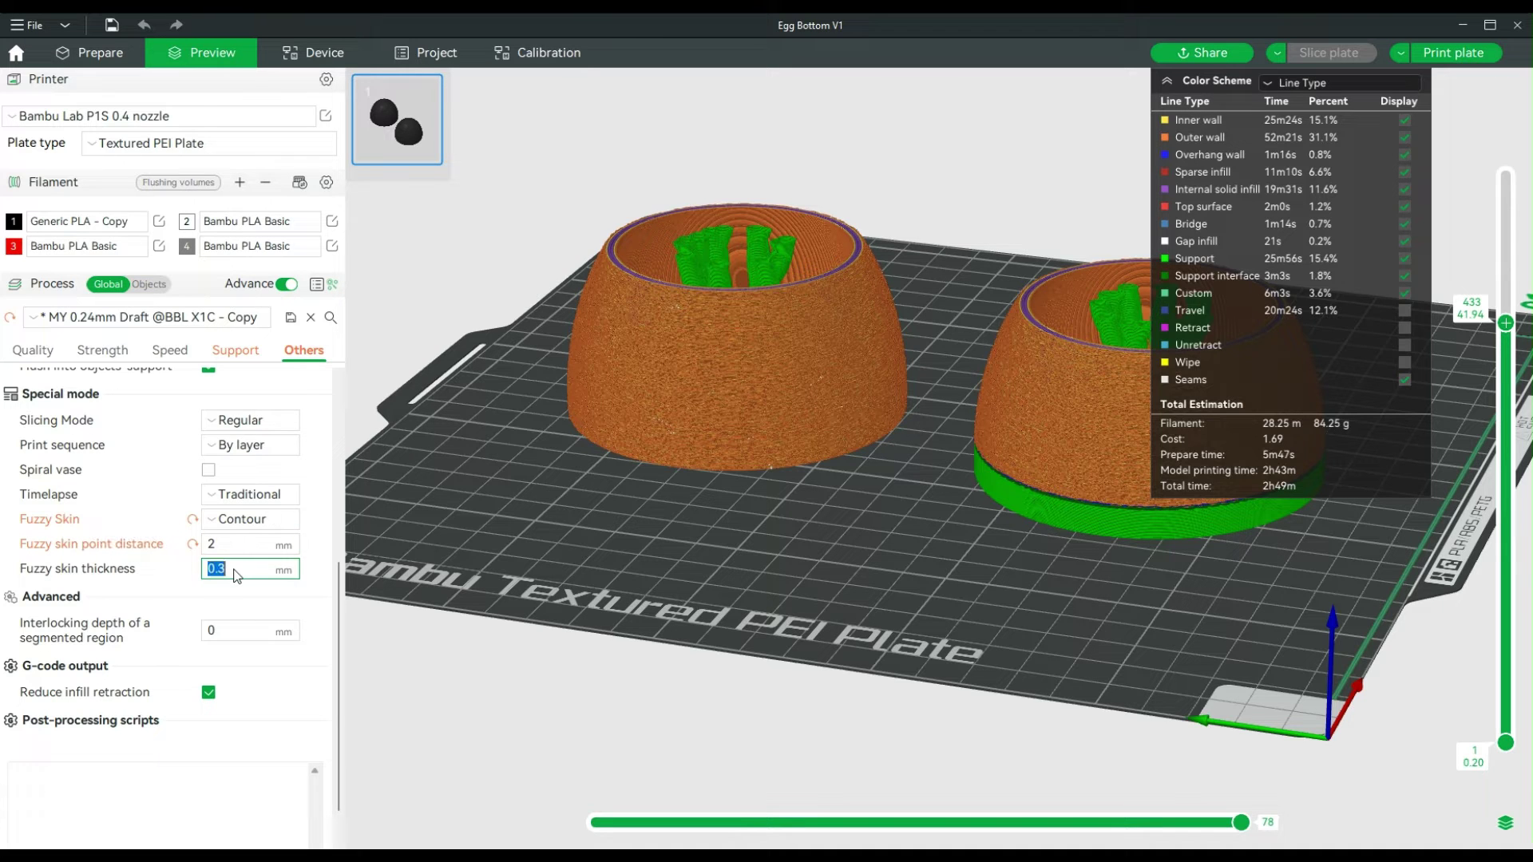
type(".5")
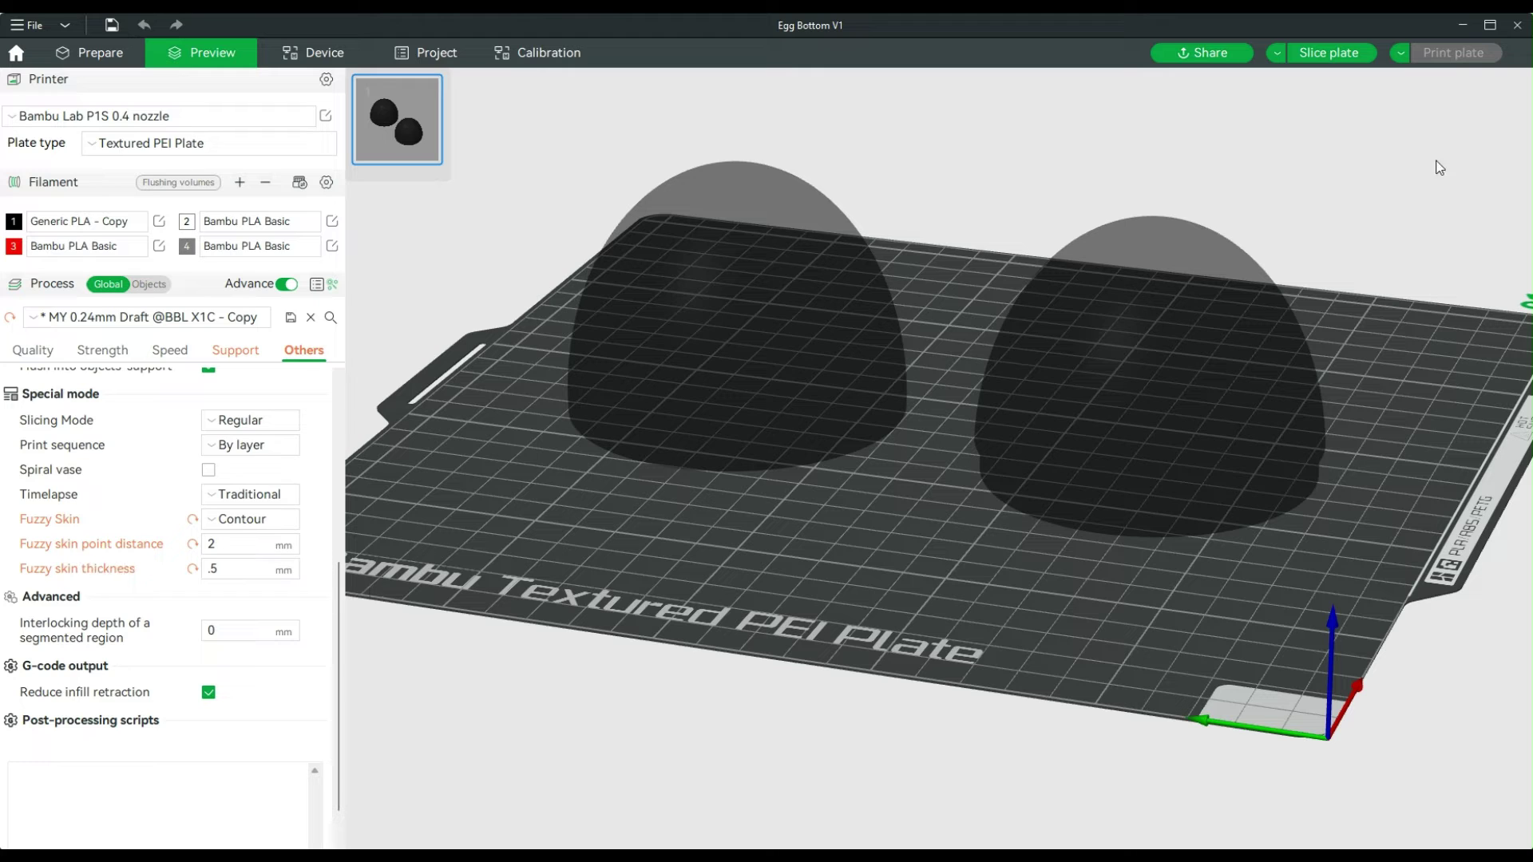
- Re-slice the plate and orbit the preview to inspect the rougher egg bottoms
left_click(1328, 54)
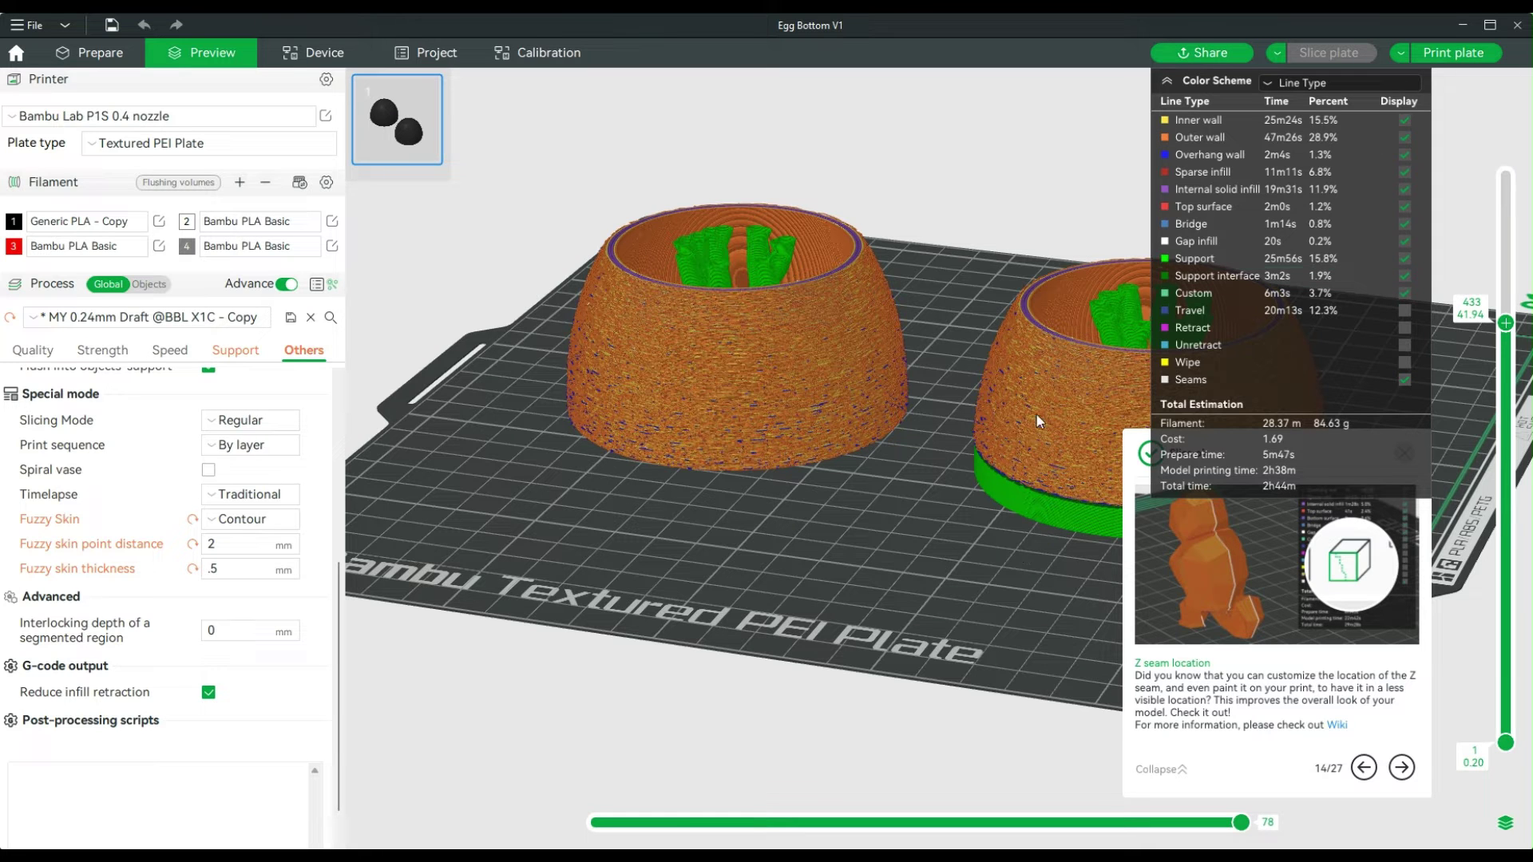
left_click_drag(944, 579, 1150, 583)
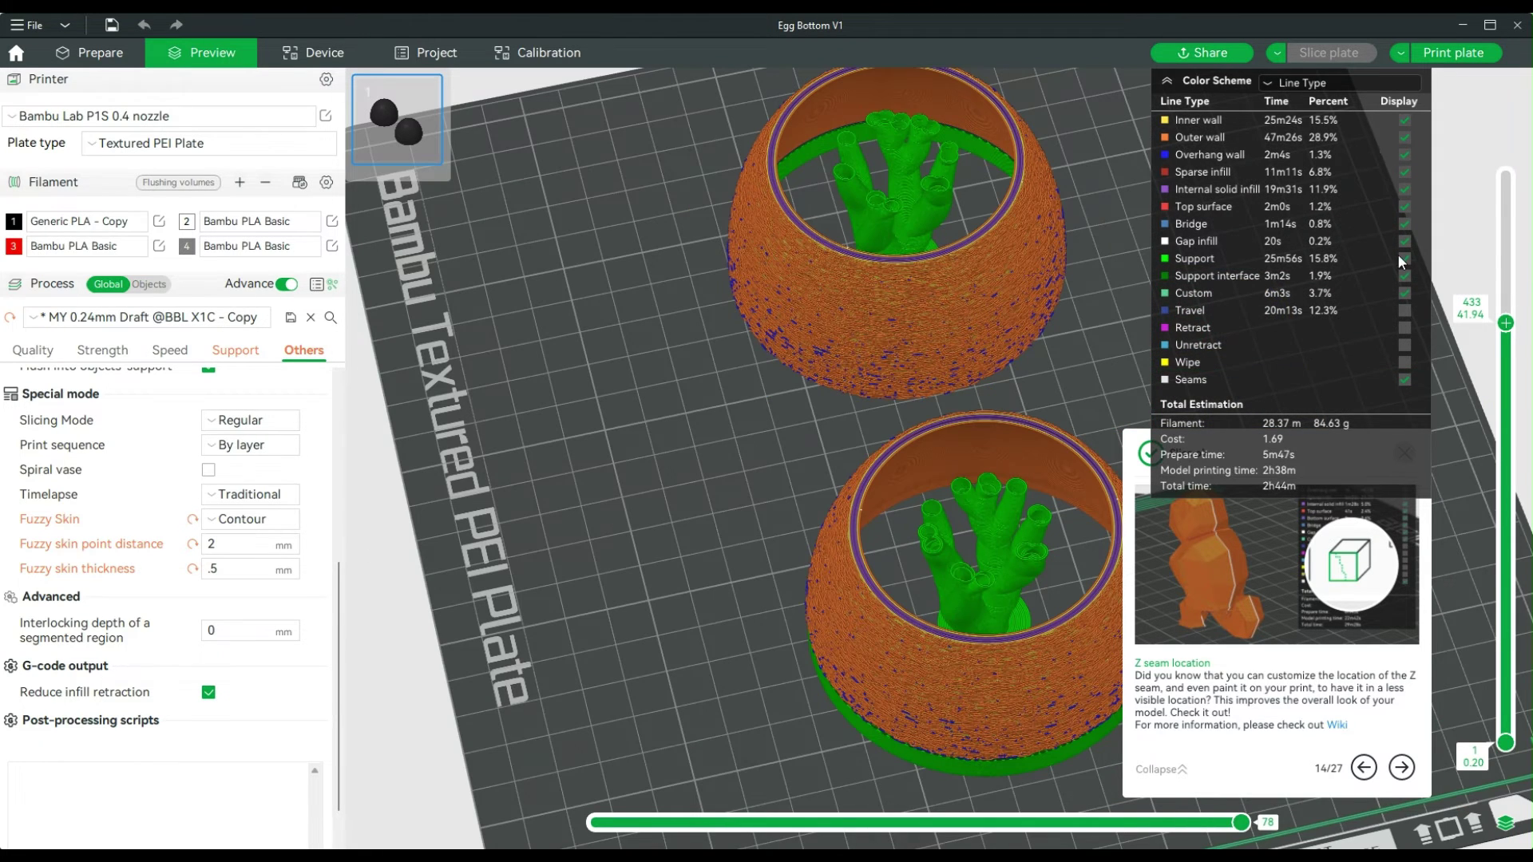
left_click(1168, 80)
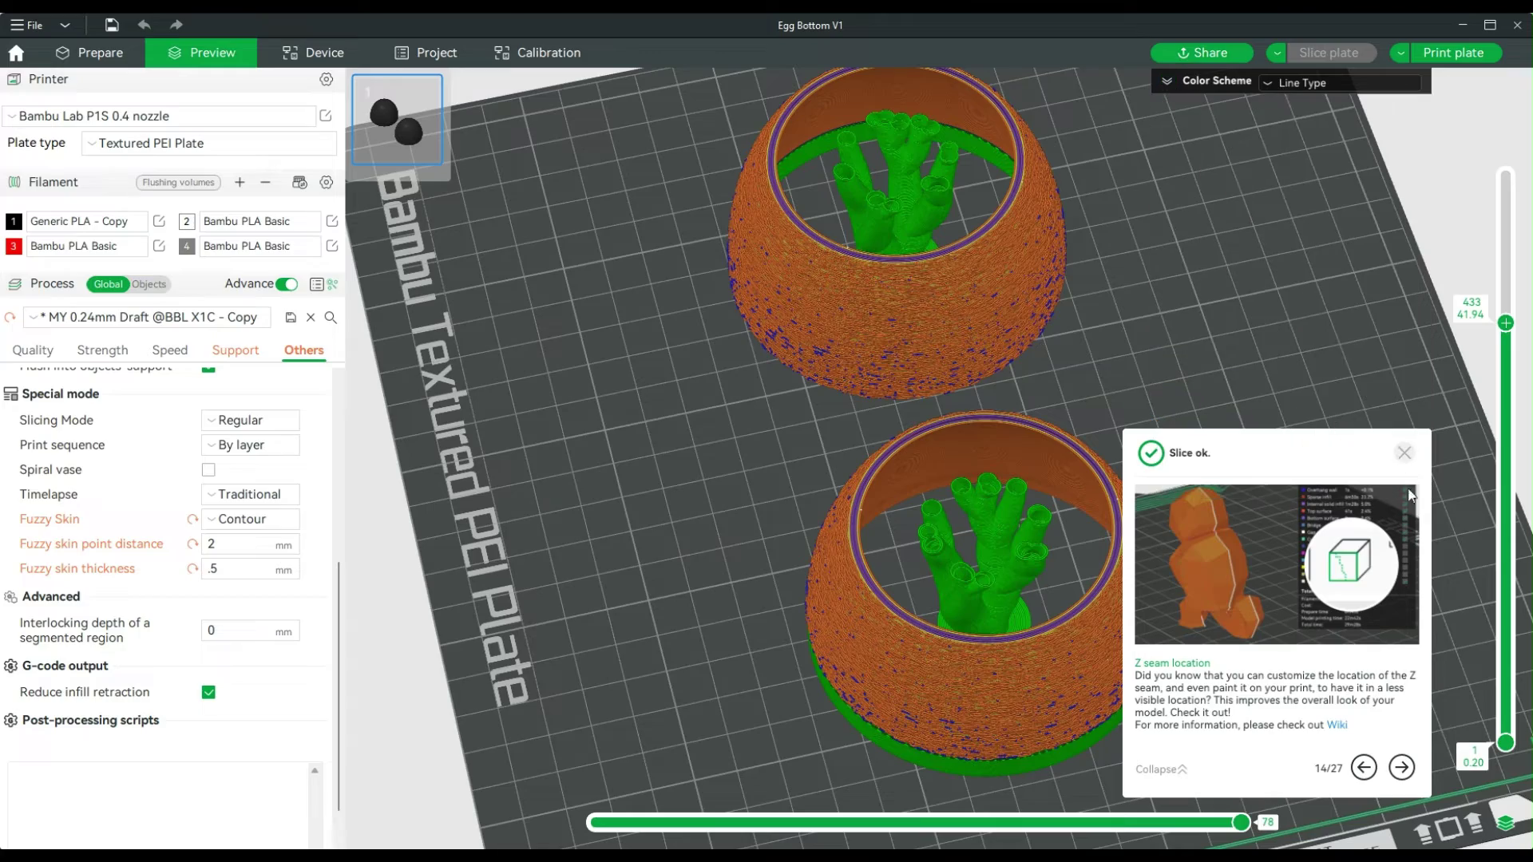
left_click(1410, 457)
left_click_drag(1236, 735, 1204, 703)
scroll(958, 519, "up", 5)
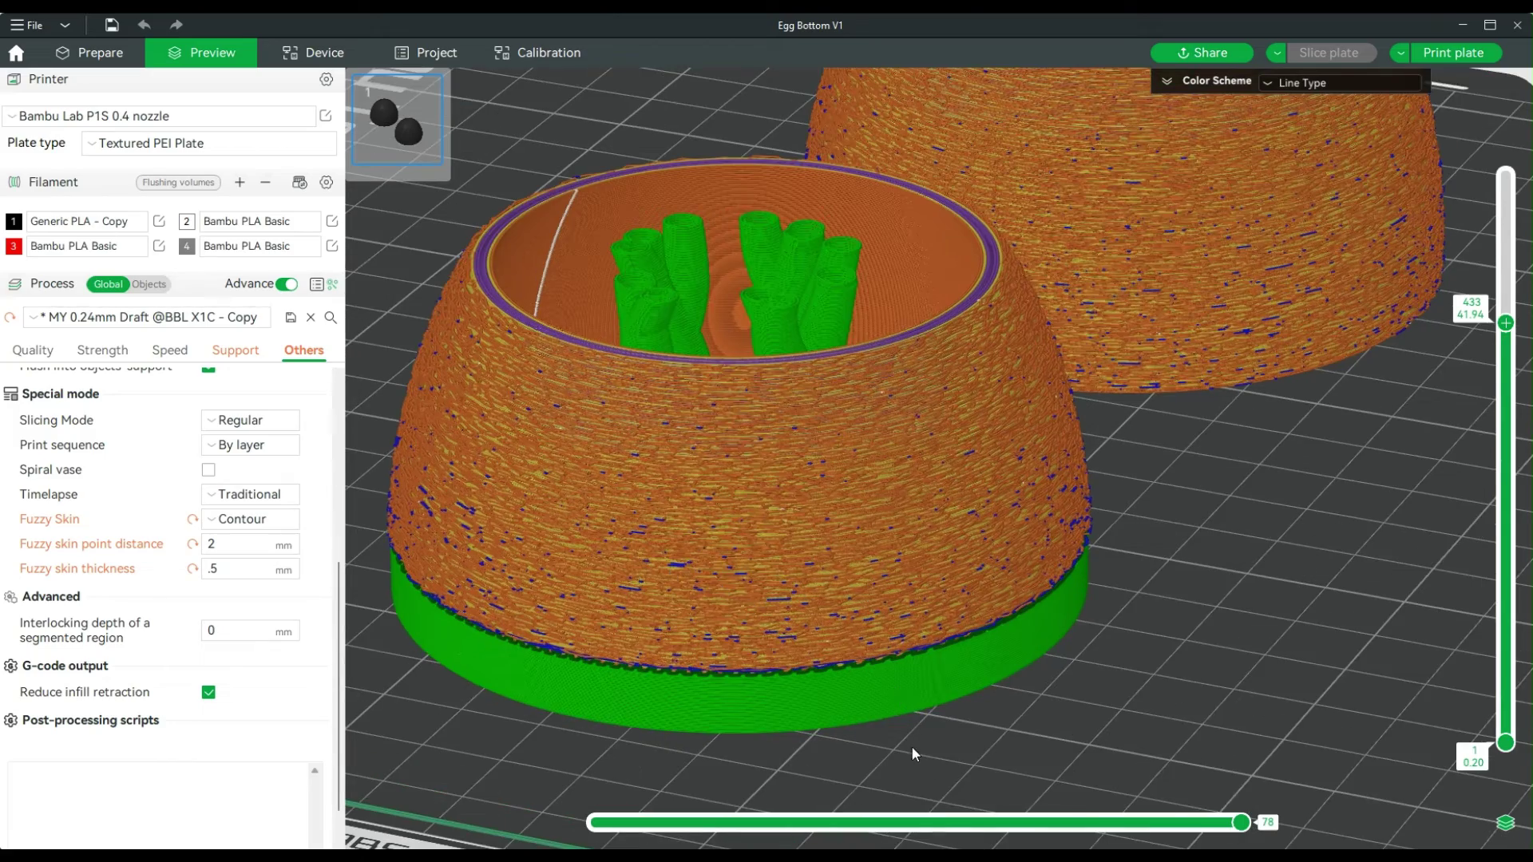
mouse_move(914, 752)
left_mouse_down()
mouse_move(921, 722)
mouse_move(975, 726)
mouse_move(1006, 732)
mouse_move(1030, 768)
mouse_move(974, 814)
mouse_move(910, 807)
mouse_move(845, 758)
mouse_move(889, 740)
left_mouse_up()
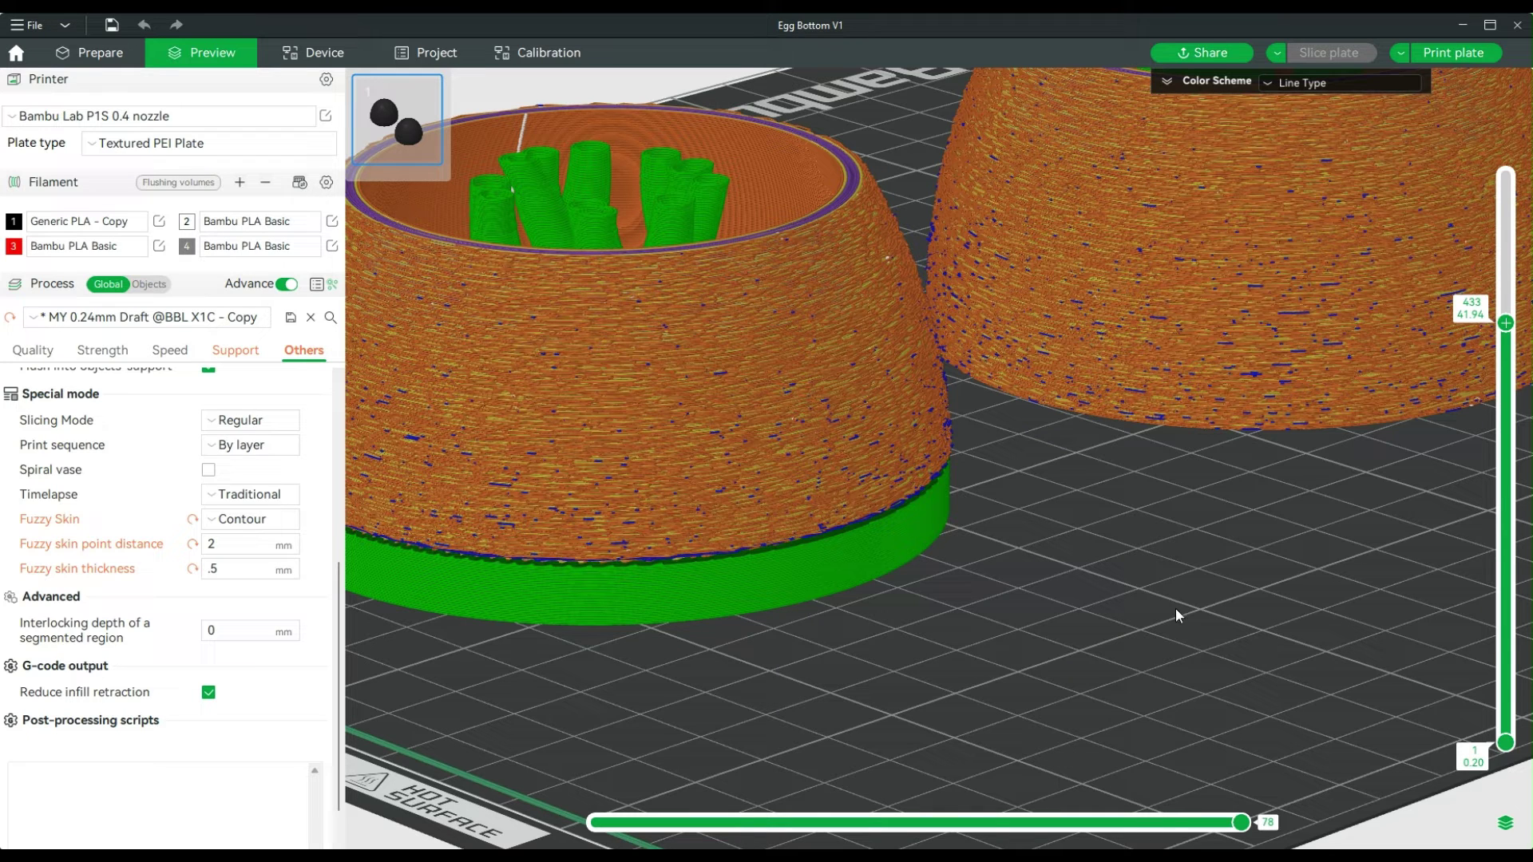
left_click(237, 546)
left_click(215, 570)
left_click_drag(1009, 611, 859, 594)
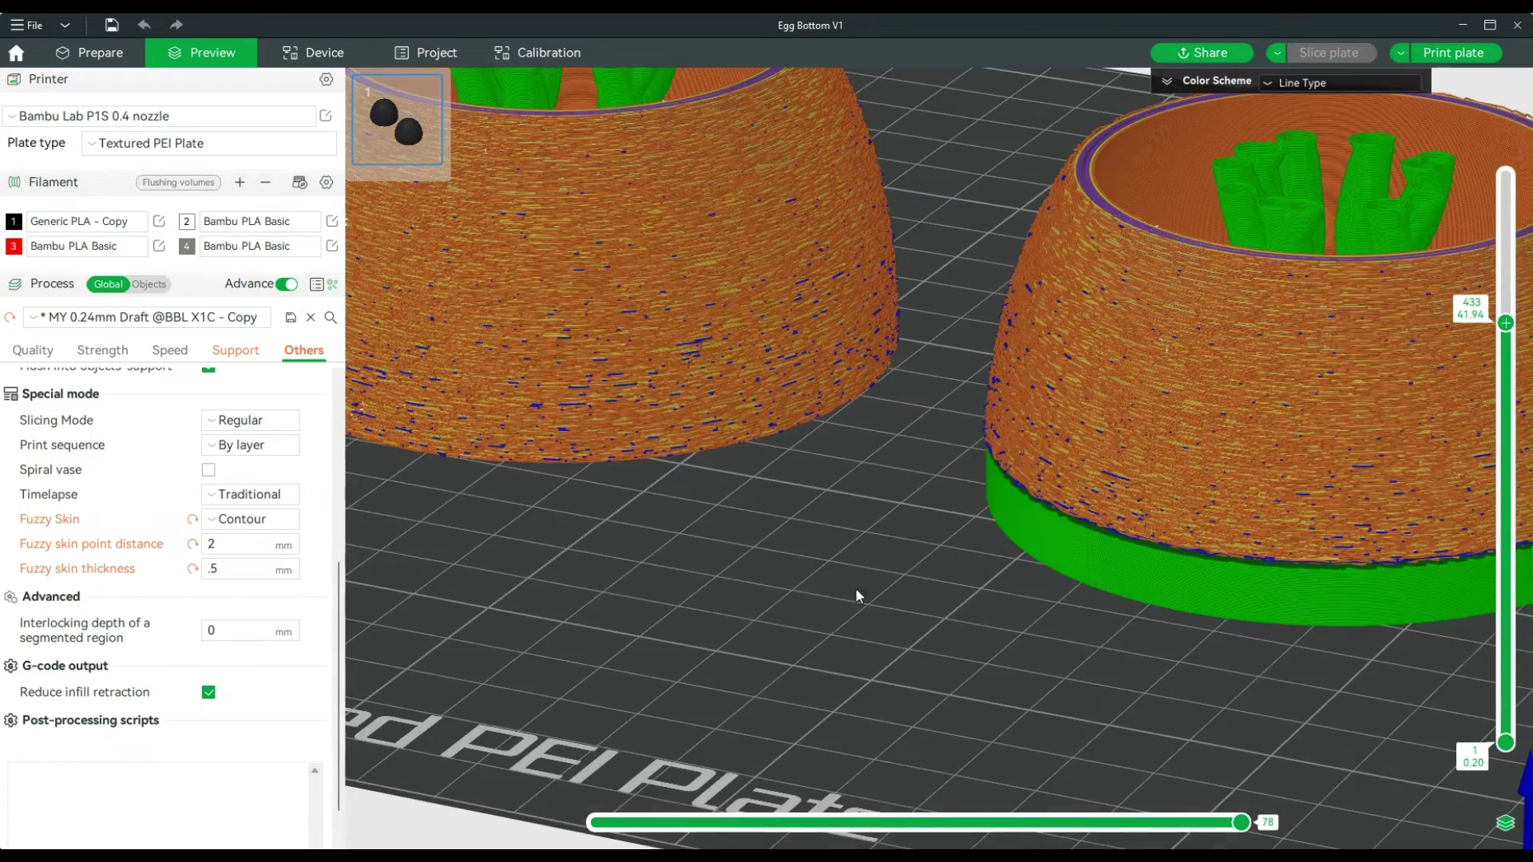
- Reset fuzzy skin to 0.8 mm and 0.3 mm, re-slice, and open the send-print dialog
left_click(240, 550)
left_click(193, 545)
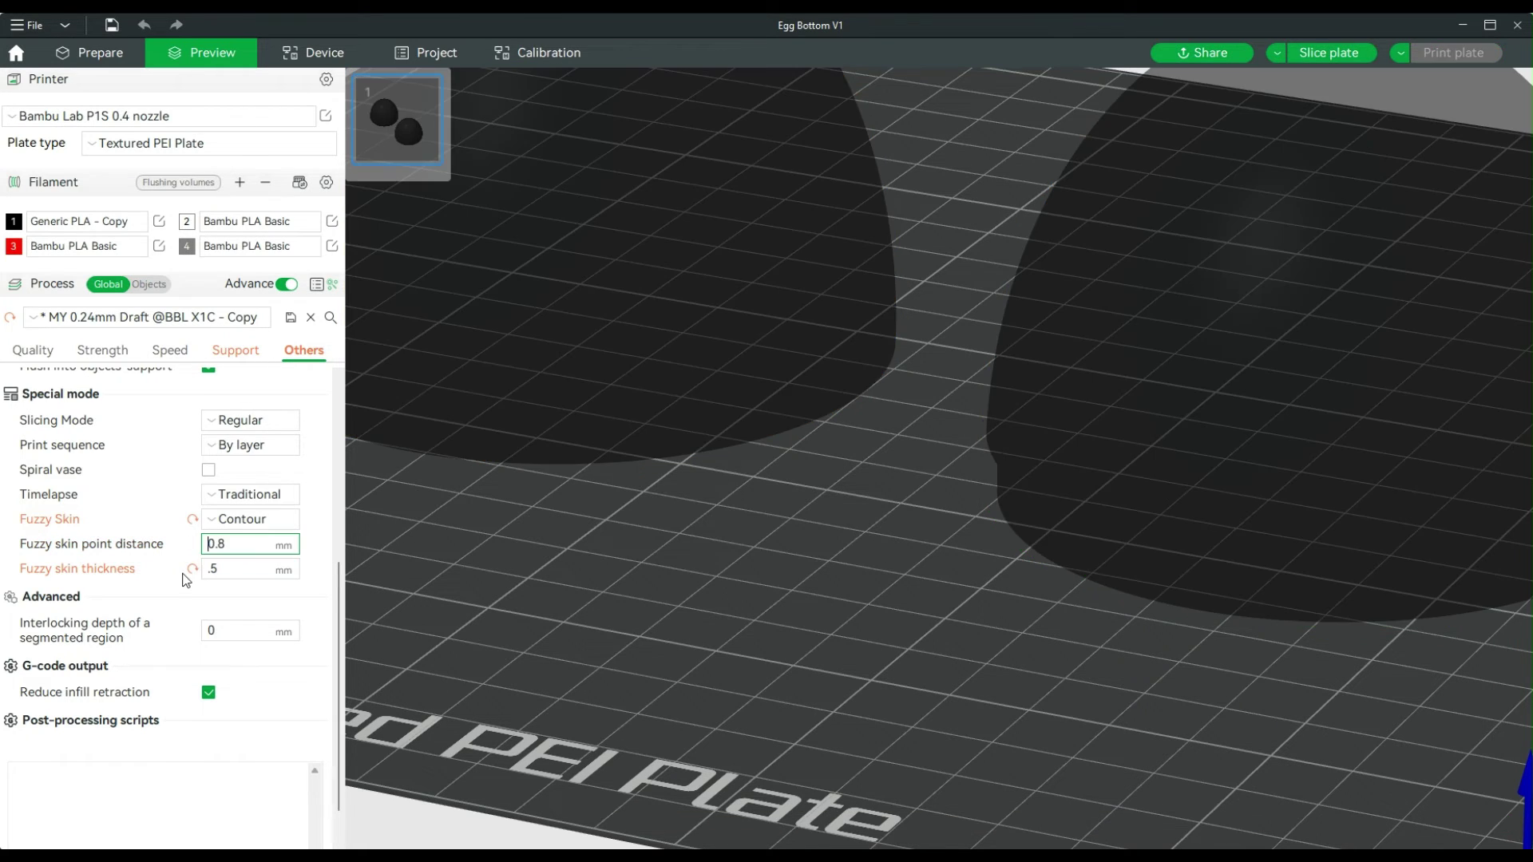
left_click(192, 569)
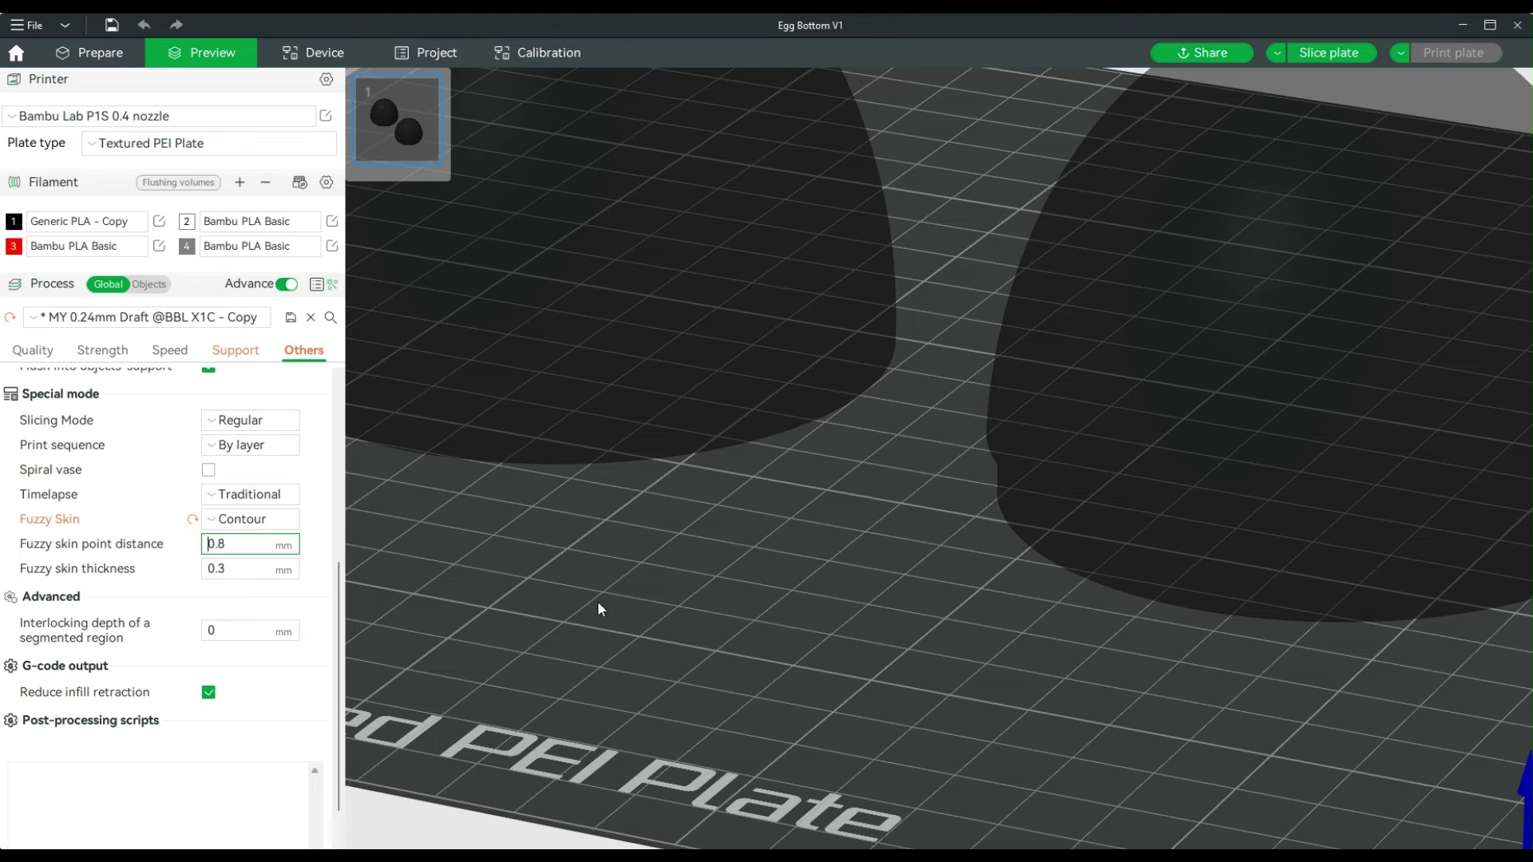
left_click(1341, 52)
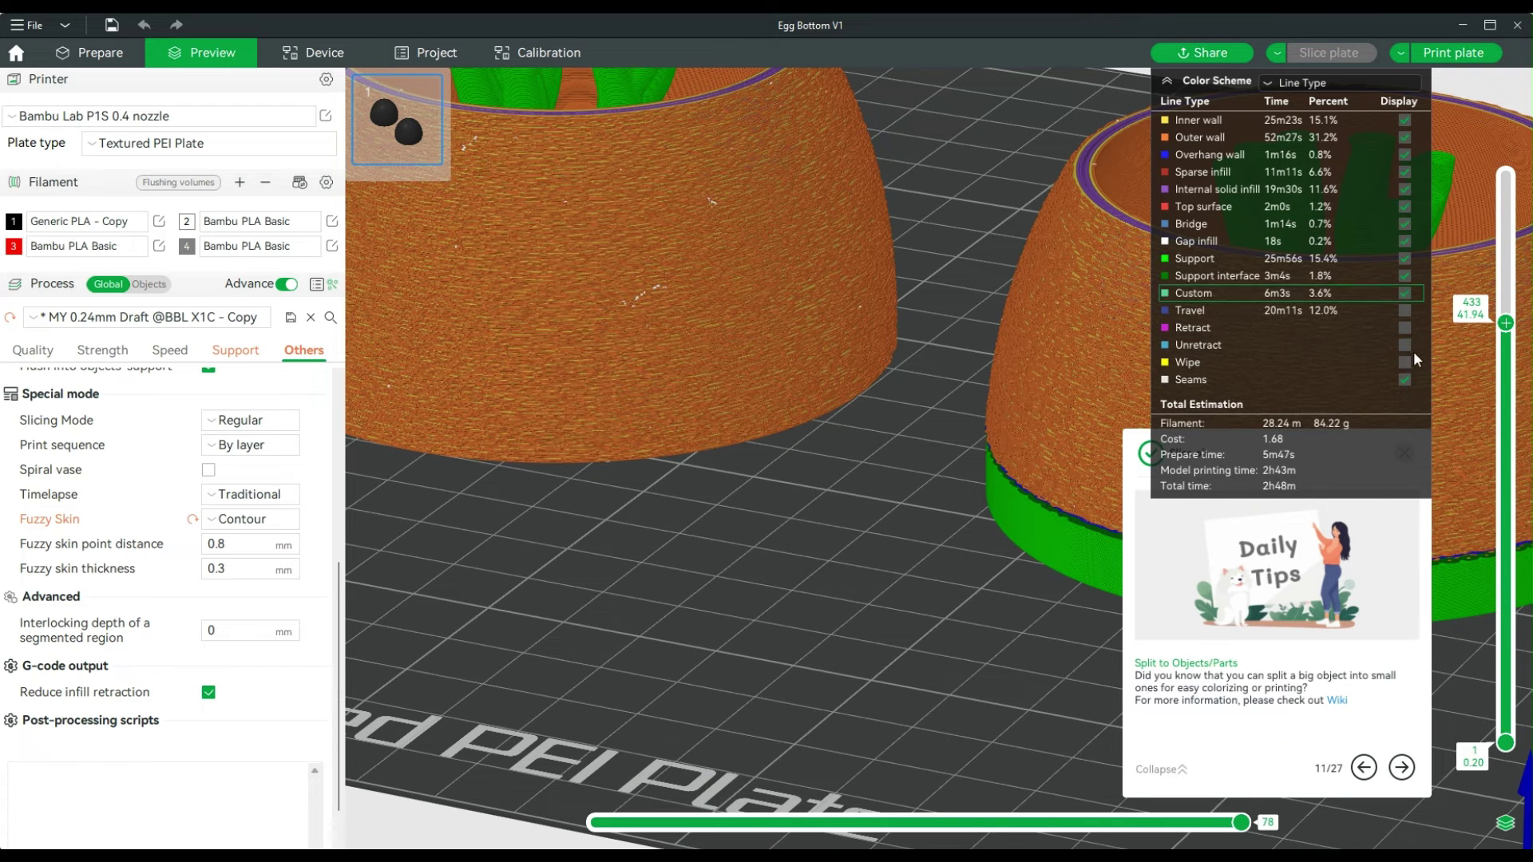
left_click(1453, 54)
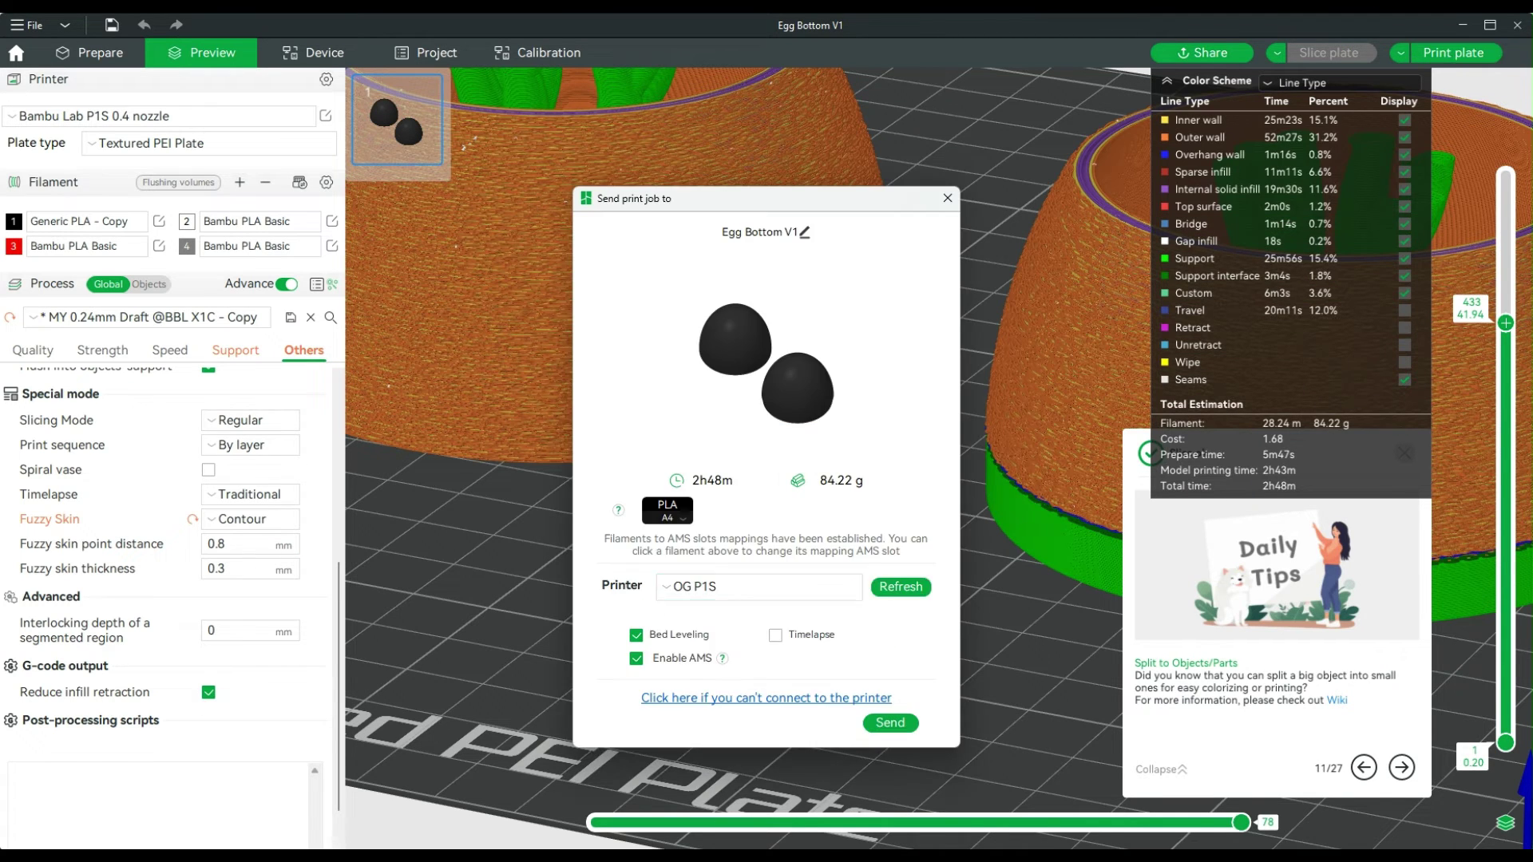